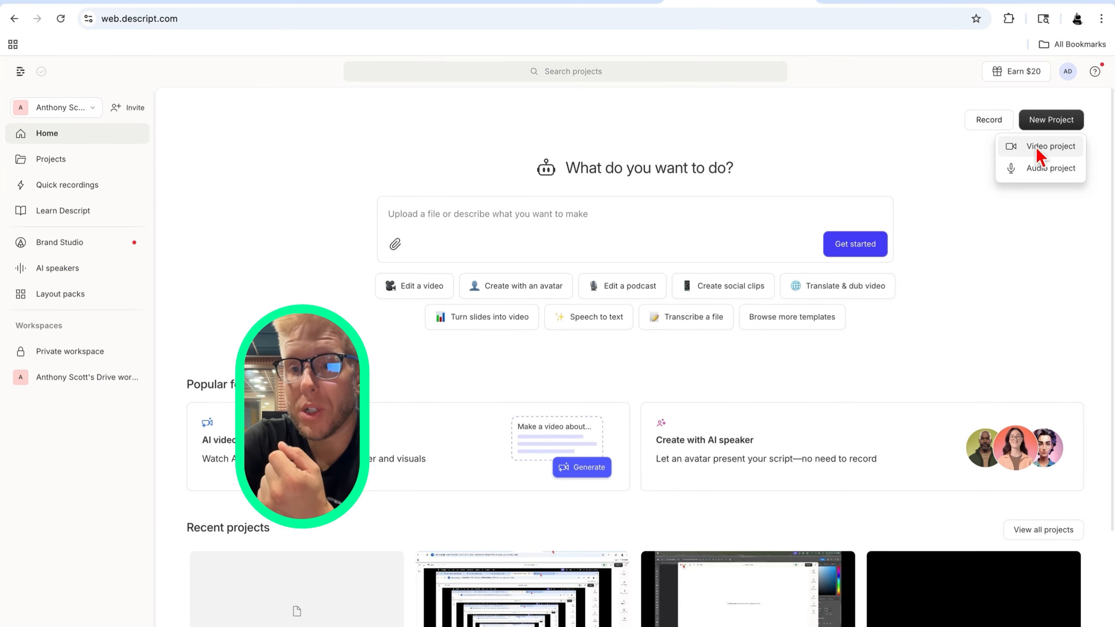
Create a new video project and upload Julie 1.mp4 from the Untitled drive.
click(1050, 146)
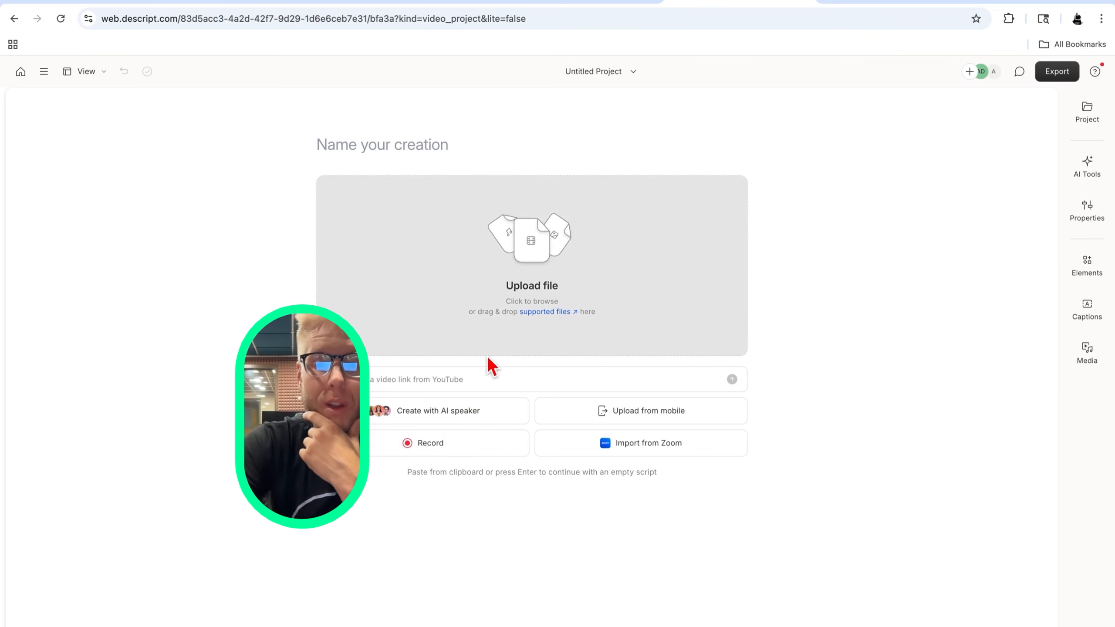
click(586, 264)
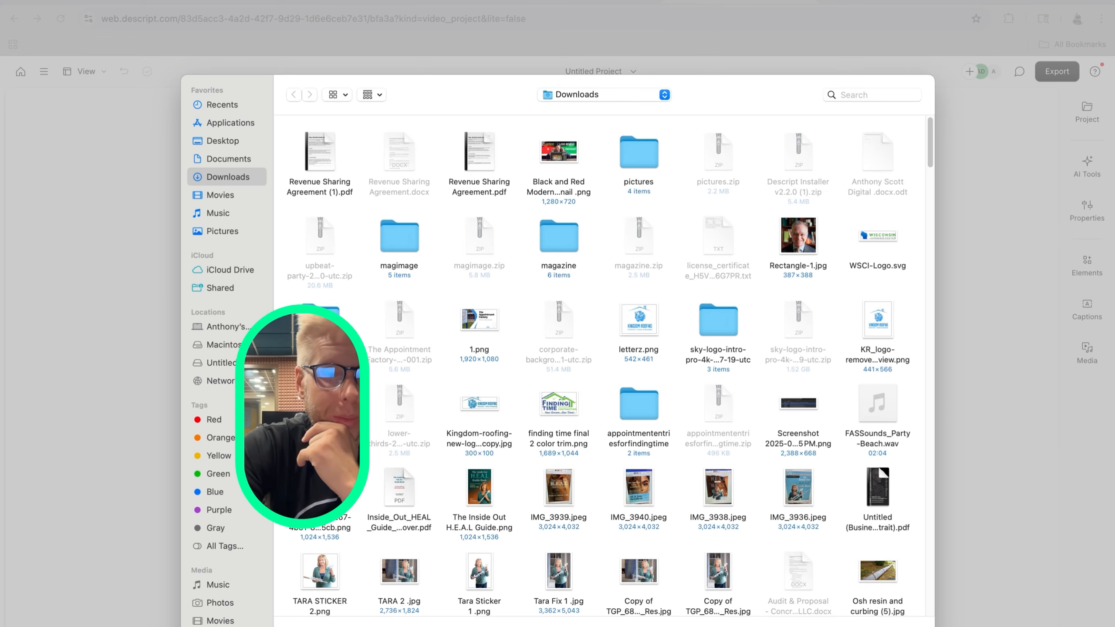
click(222, 362)
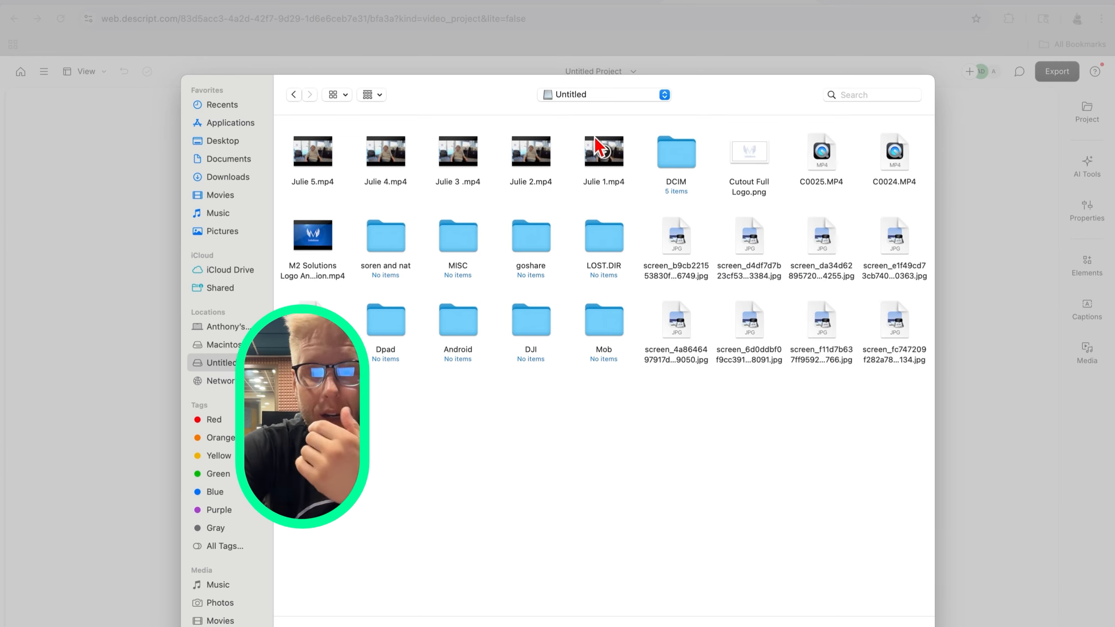
click(616, 166)
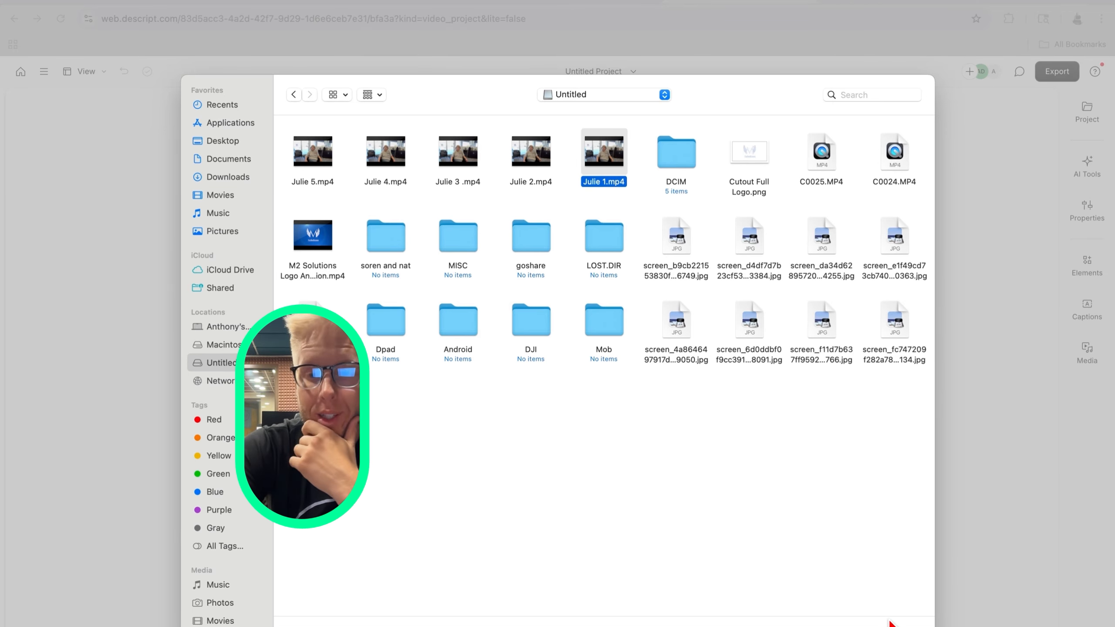
click(906, 626)
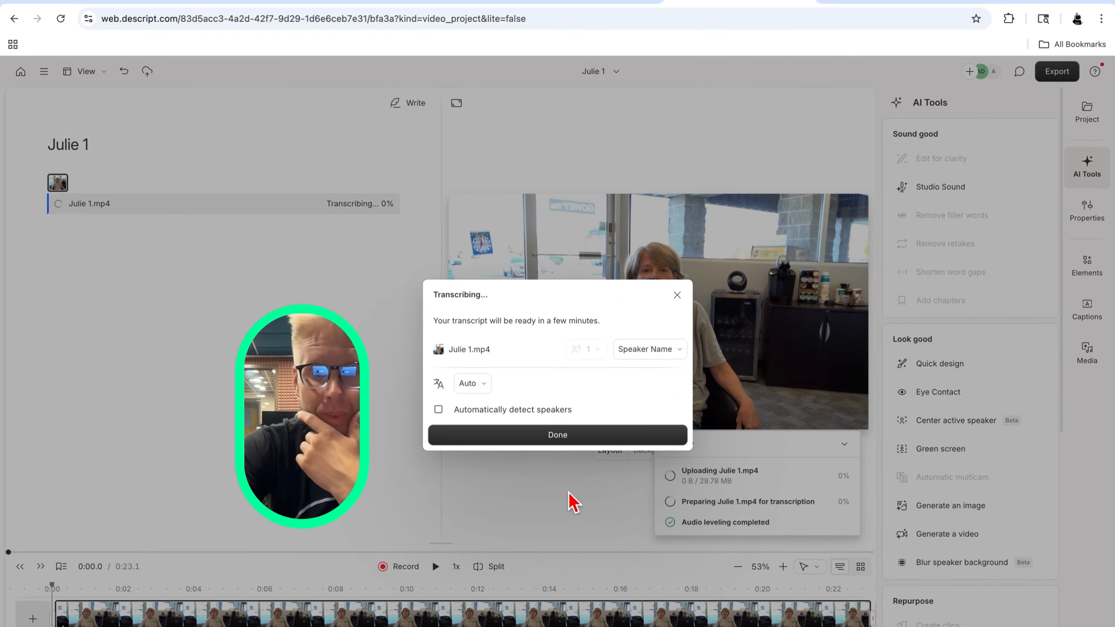
Turn on automatic speaker detection for the Julie 1.mp4 transcription and finish the transcription setup.
click(438, 410)
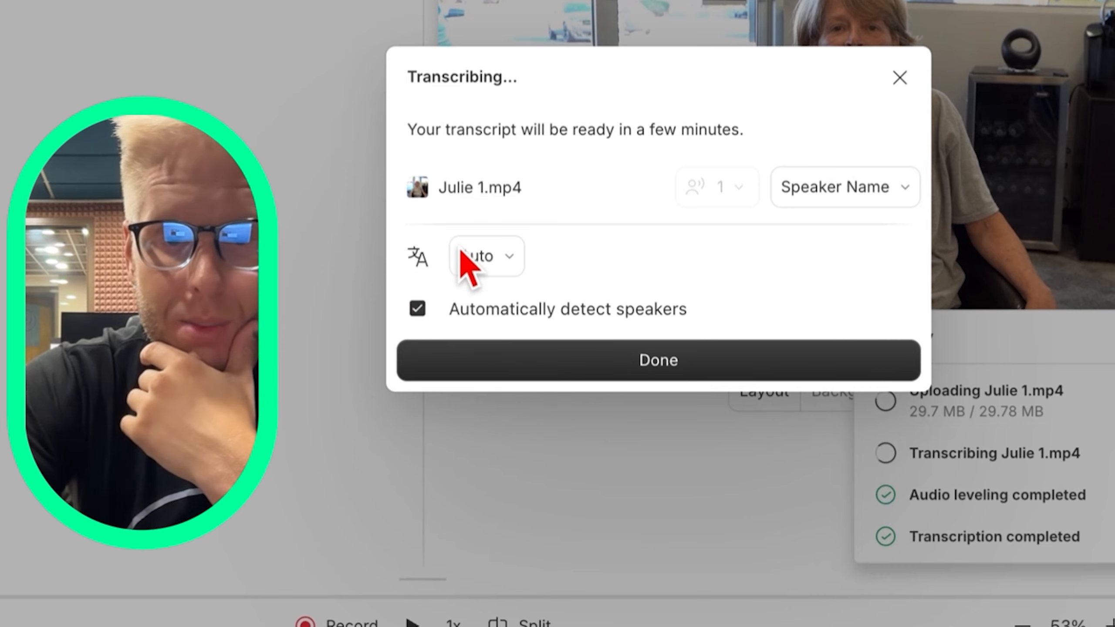
click(552, 436)
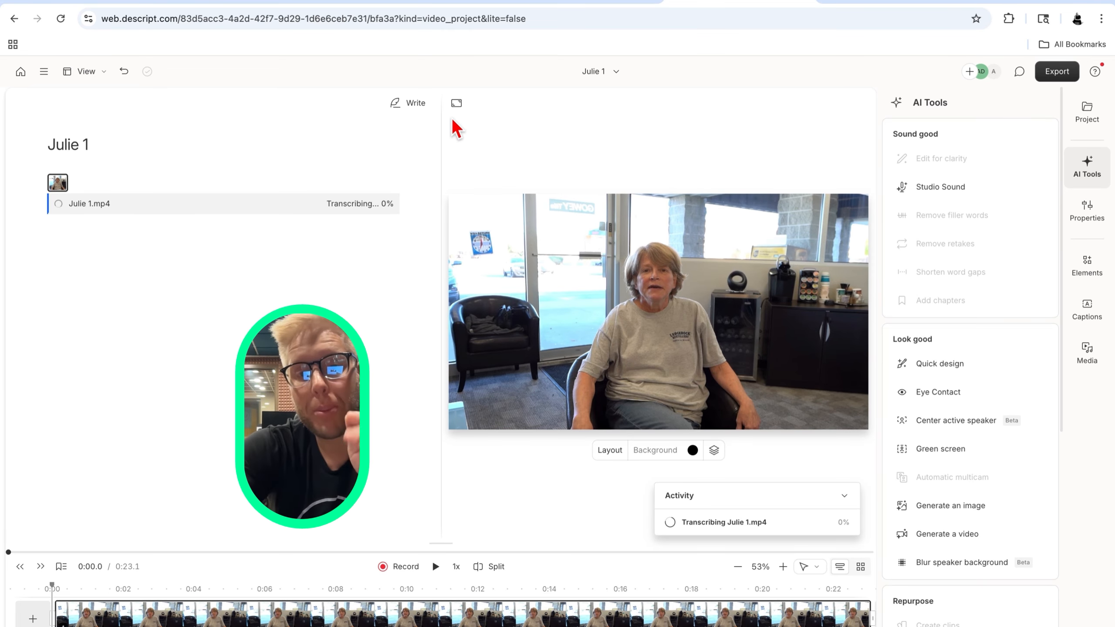
View the canvas aspect ratio options and play the first moments of the clip.
click(456, 103)
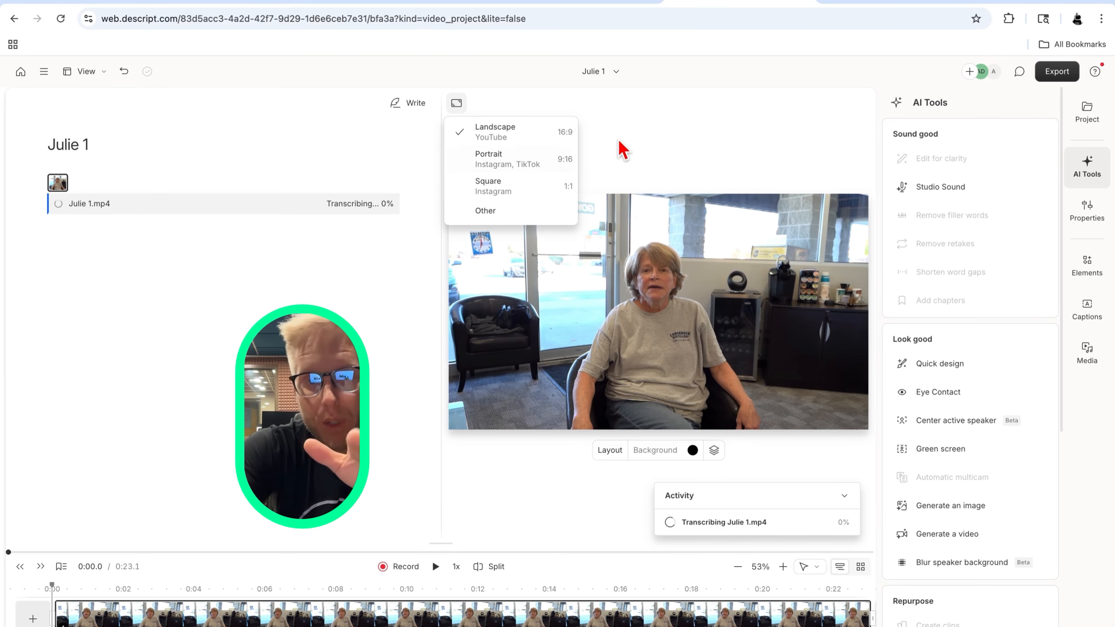
click(668, 134)
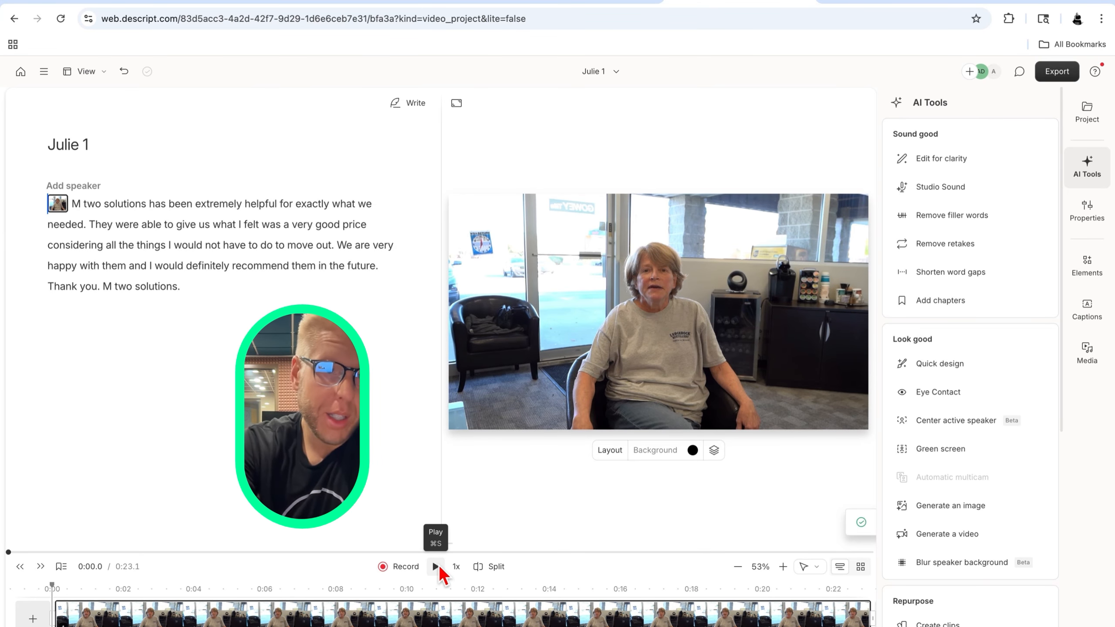
click(435, 566)
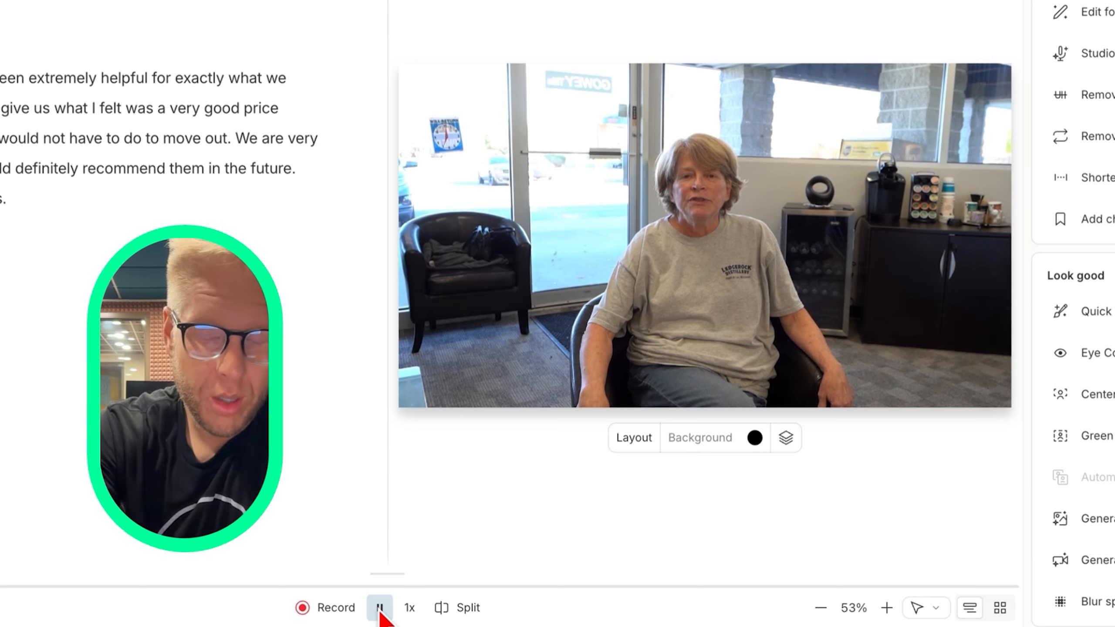
click(380, 611)
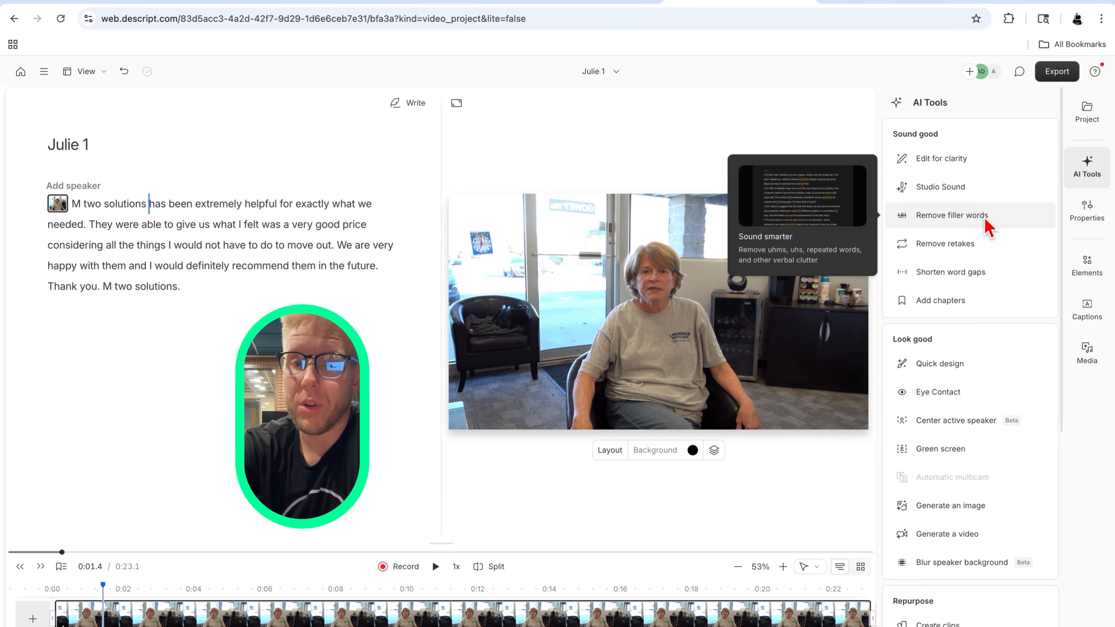
Check the Julie 1 composition for filler words and look at the project's files.
click(969, 214)
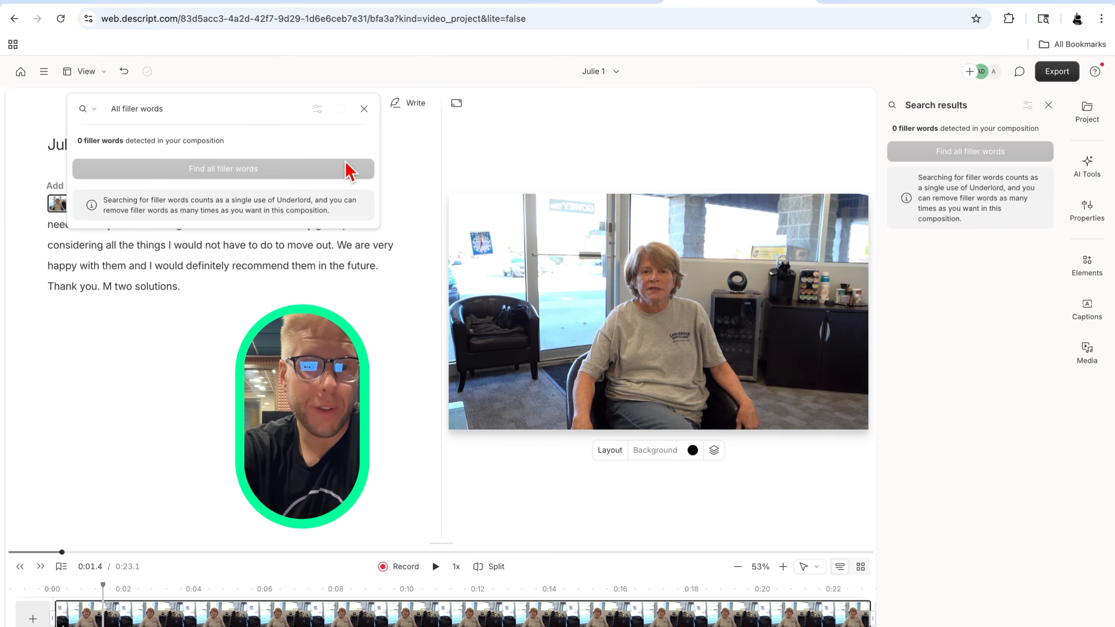
click(364, 108)
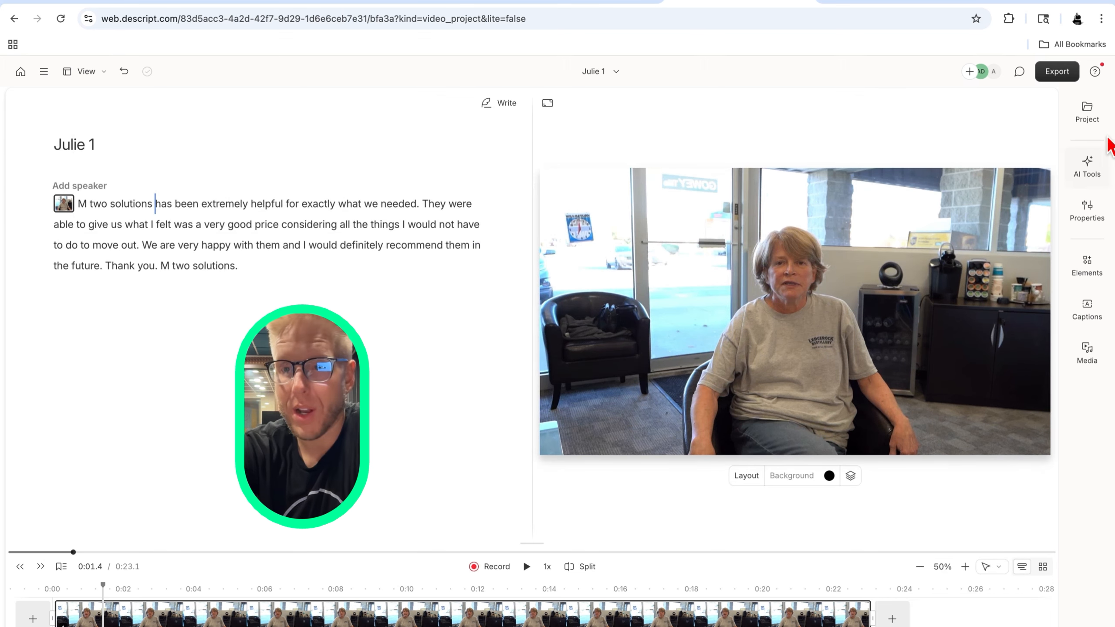
click(1088, 115)
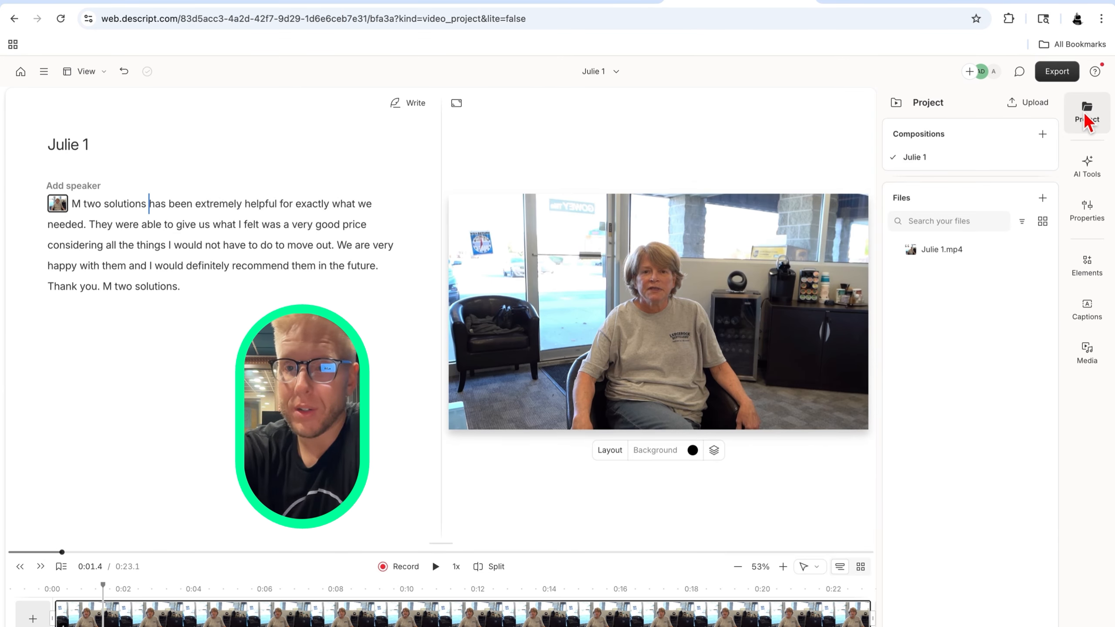
click(1088, 108)
Run Edit for clarity at low intensity with AI speech off, and close its review.
click(1094, 174)
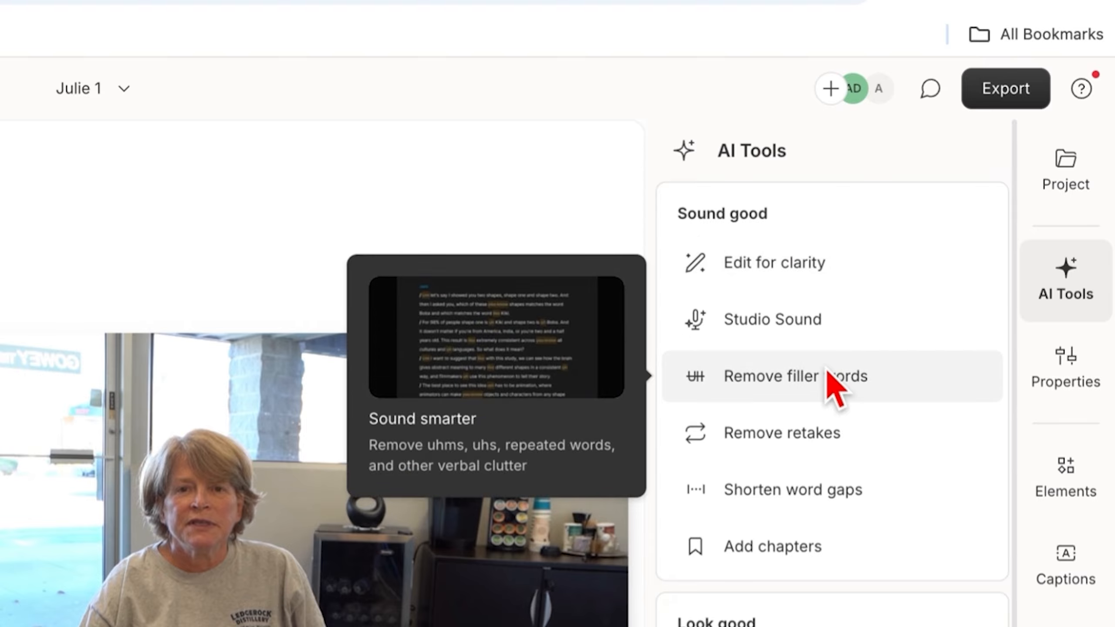
click(722, 273)
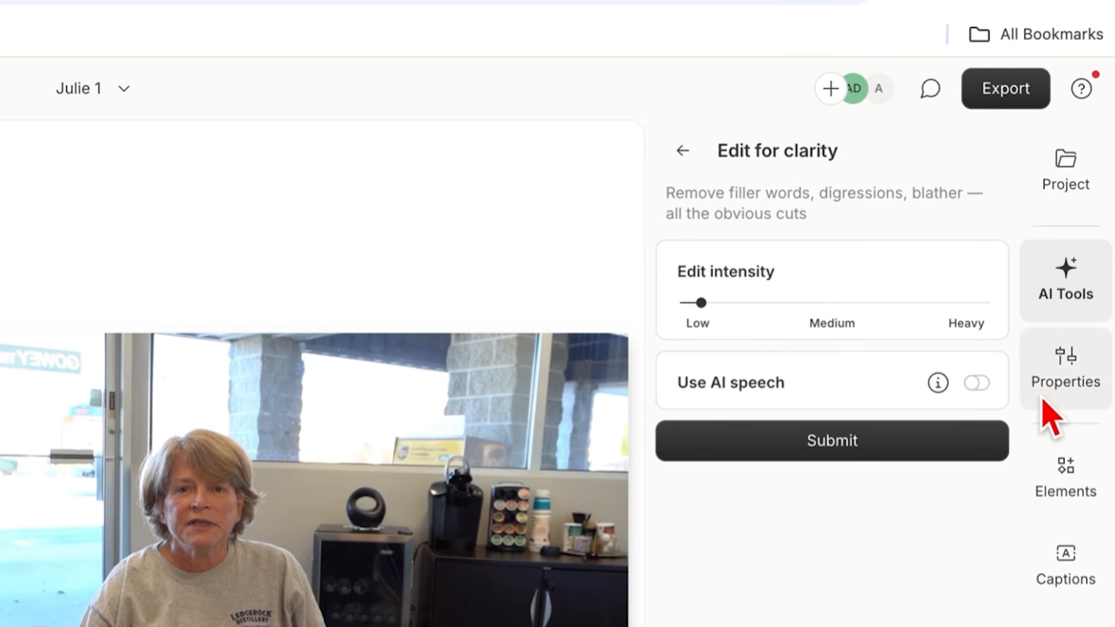
click(812, 432)
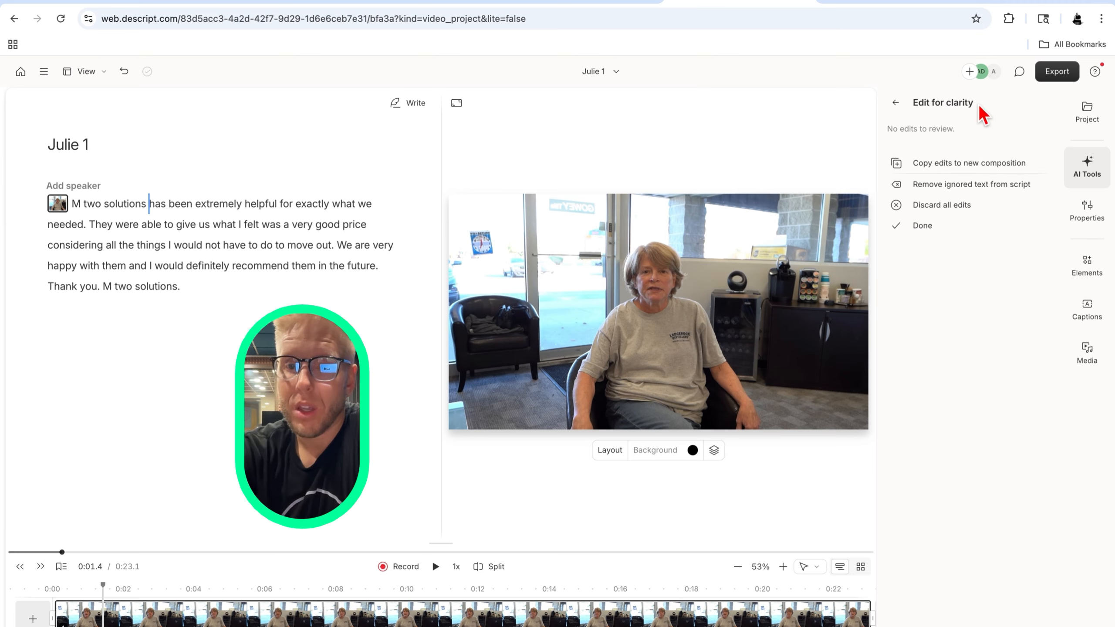
click(802, 392)
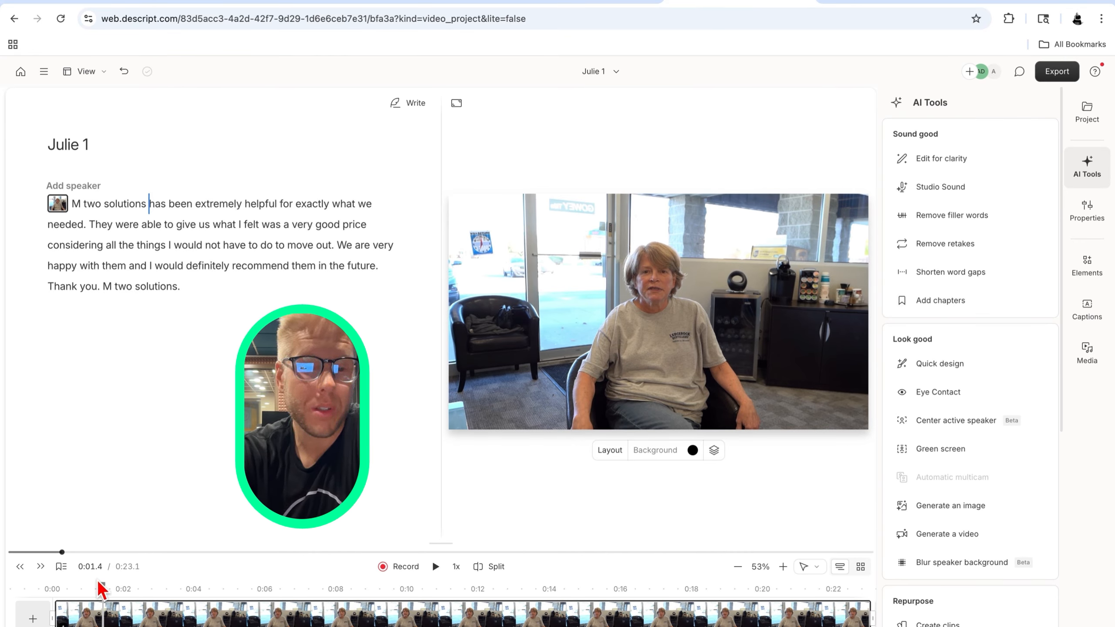
Play the clip through and shorten all word gaps of more than 0.5 s to 0.5 seconds.
key(space)
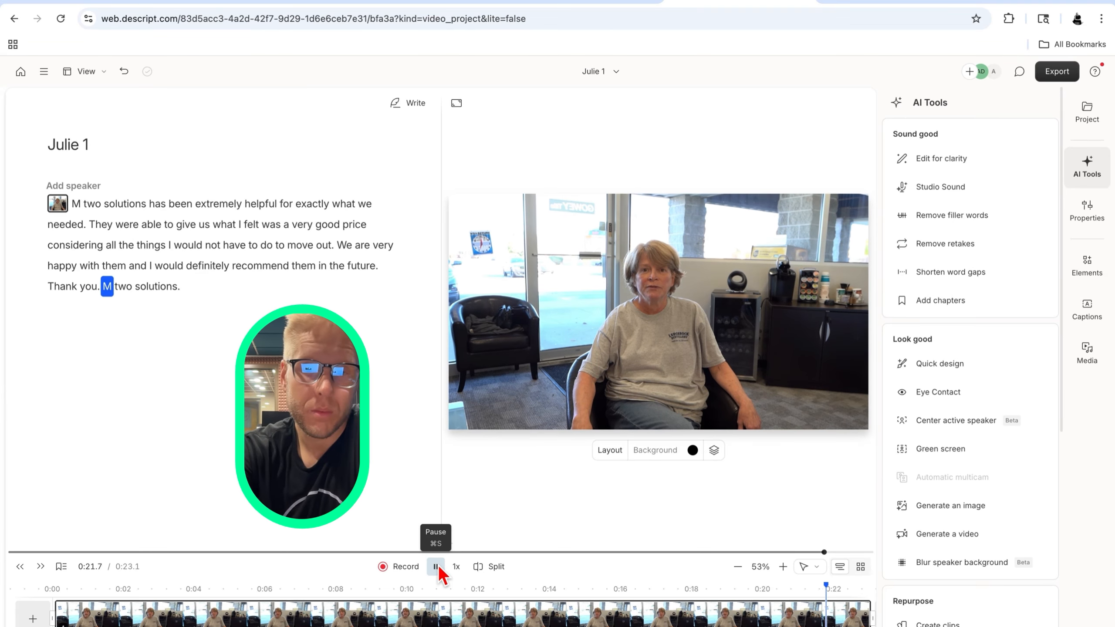
click(455, 606)
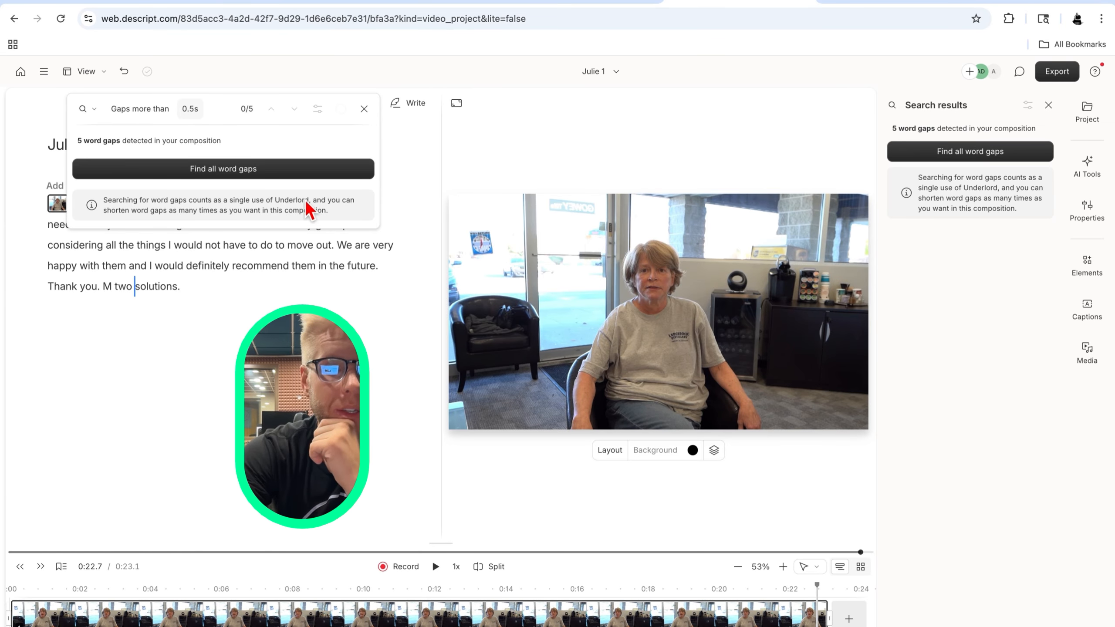
click(245, 171)
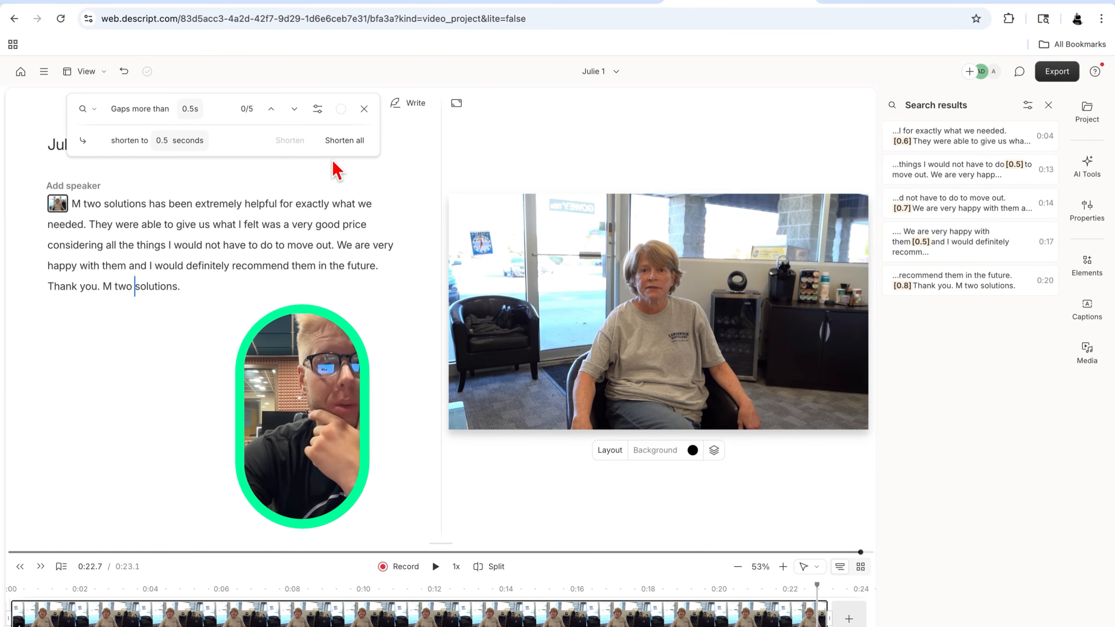
click(345, 140)
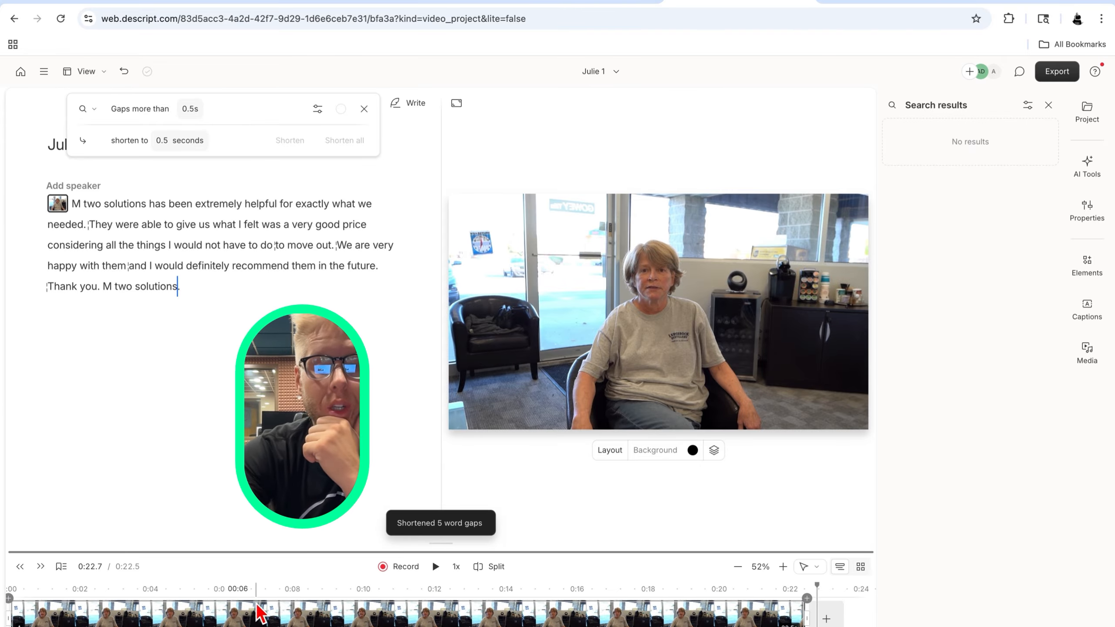
Return the playhead to 0:00, close the word gap search and play the shortened video.
drag(815, 589, 13, 588)
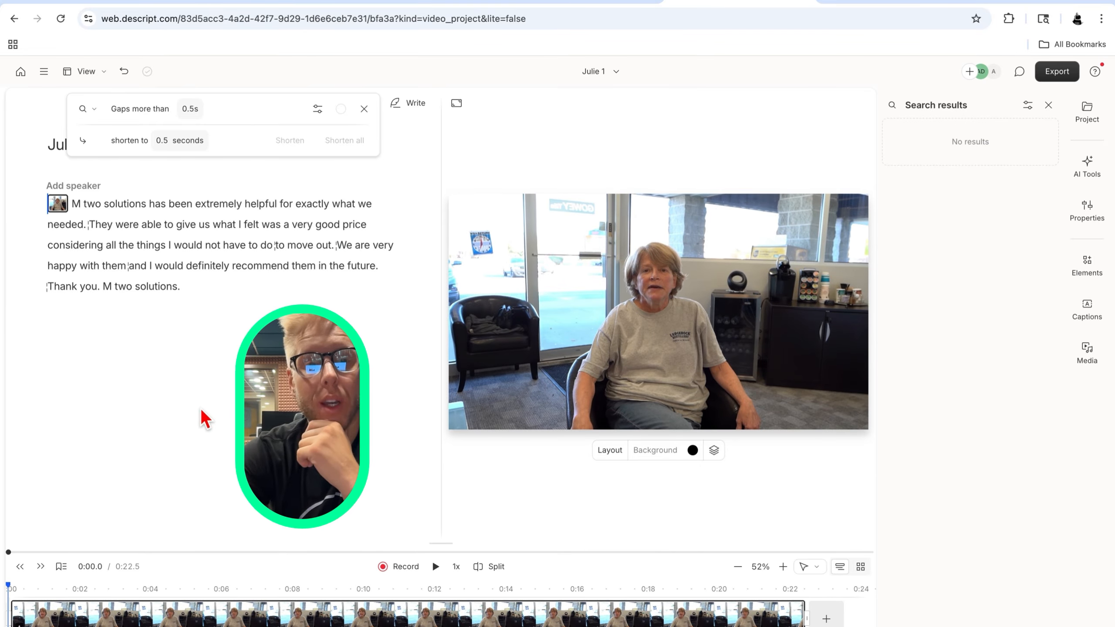
click(364, 109)
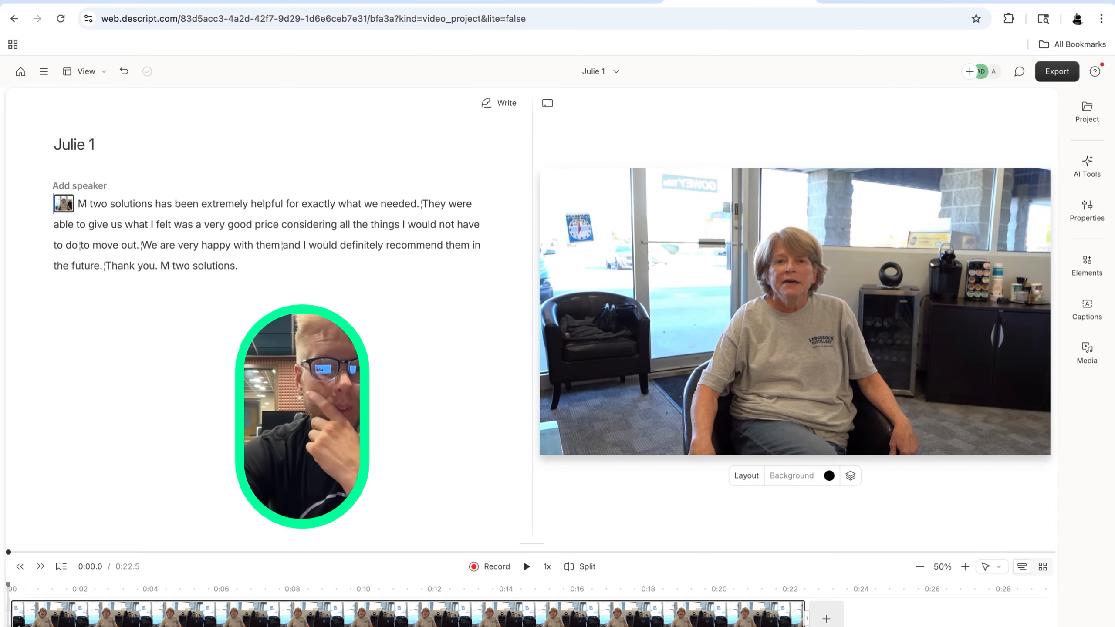
click(525, 567)
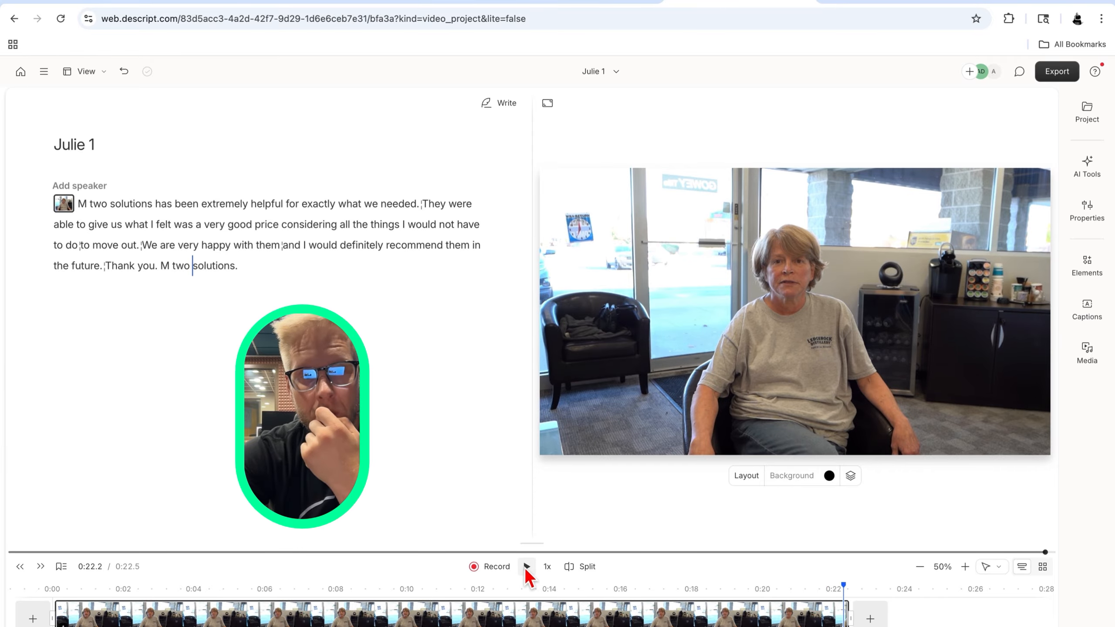
Add Cutout Full Logo.png and the M2 Solutions logo animation MP4 from the computer to the project files.
click(1089, 114)
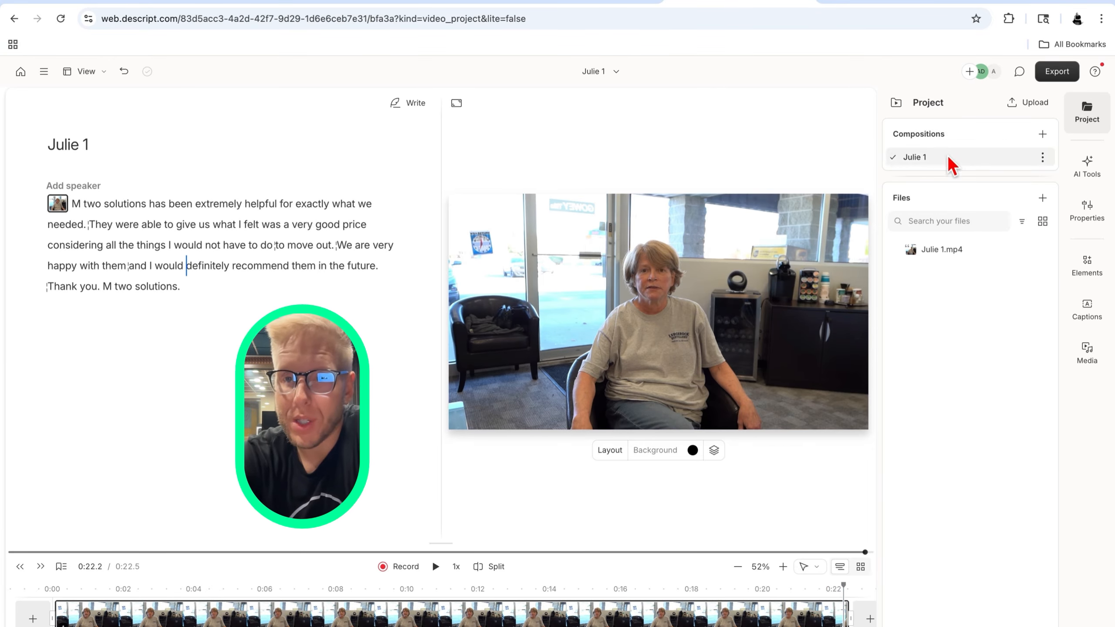
click(1043, 199)
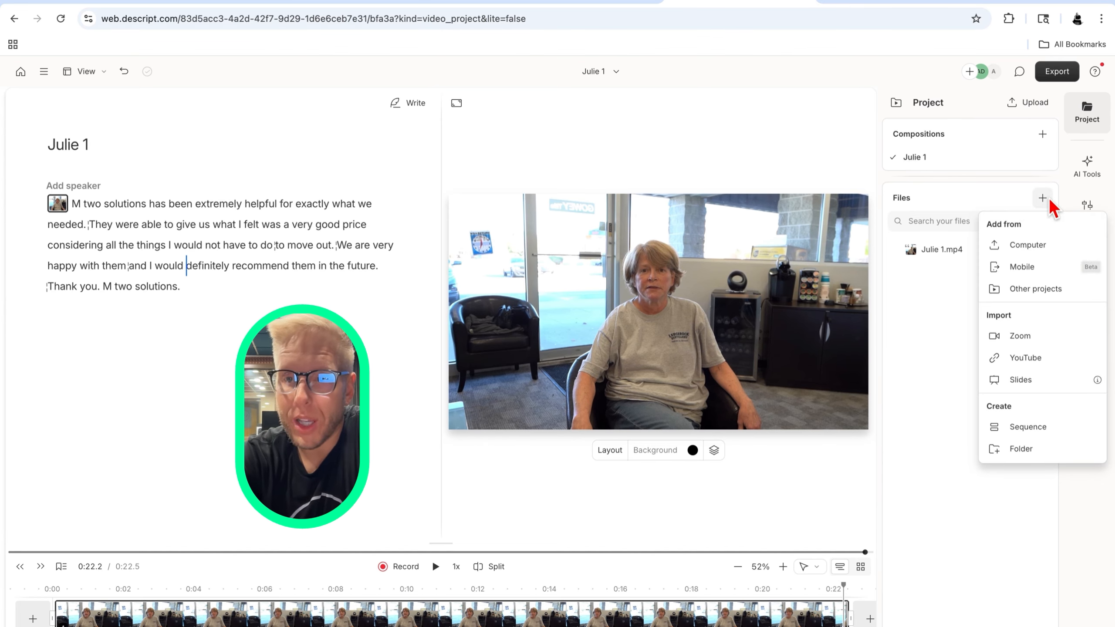
click(1027, 245)
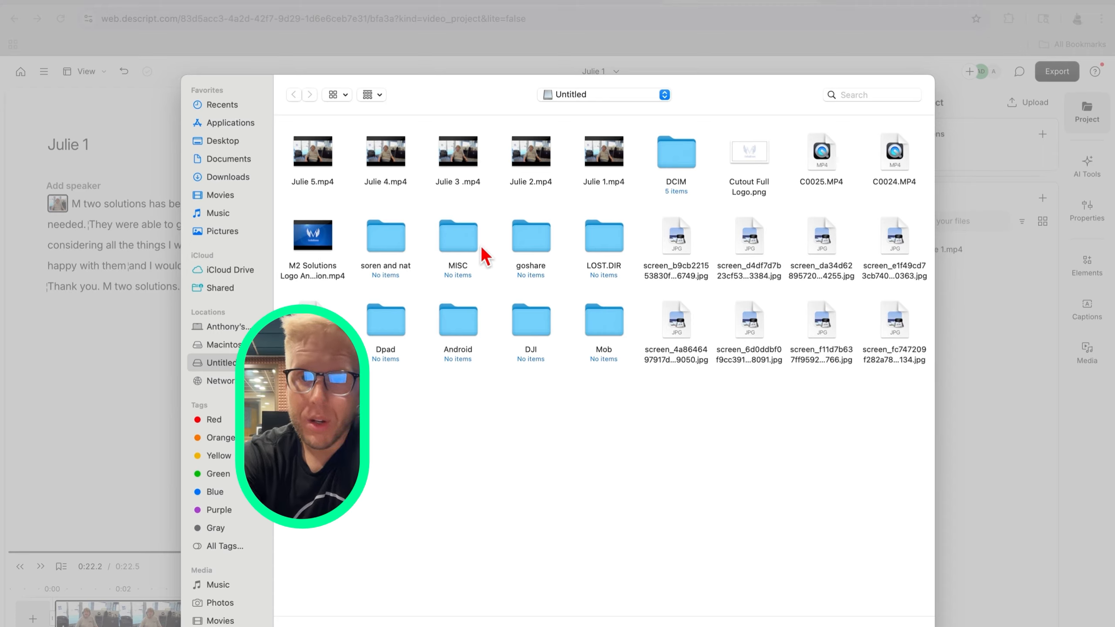
click(755, 156)
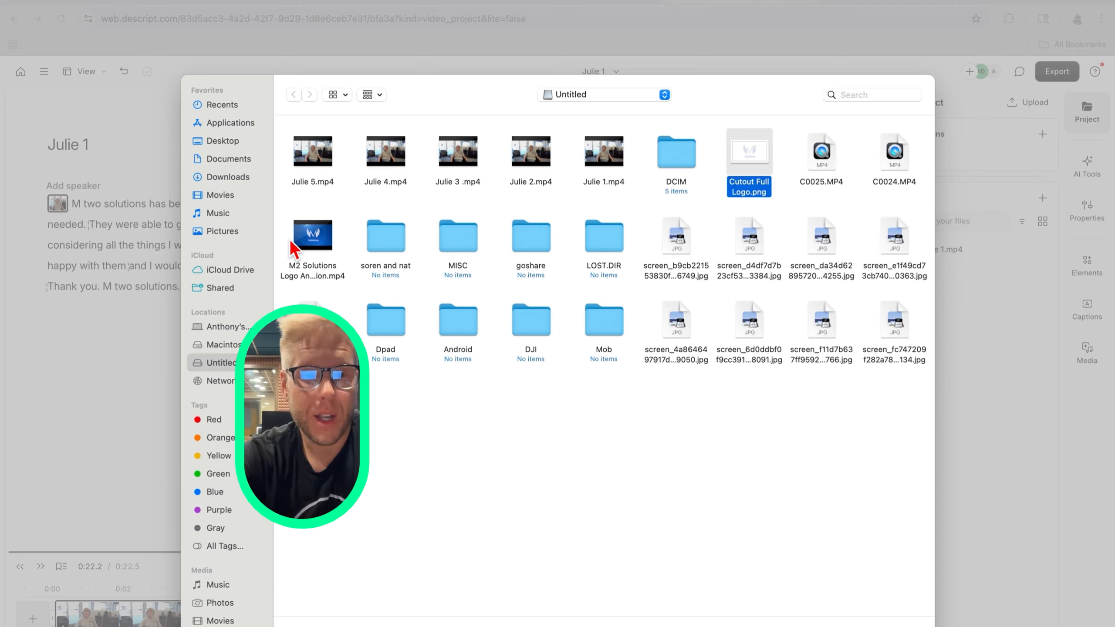
super+click(306, 238)
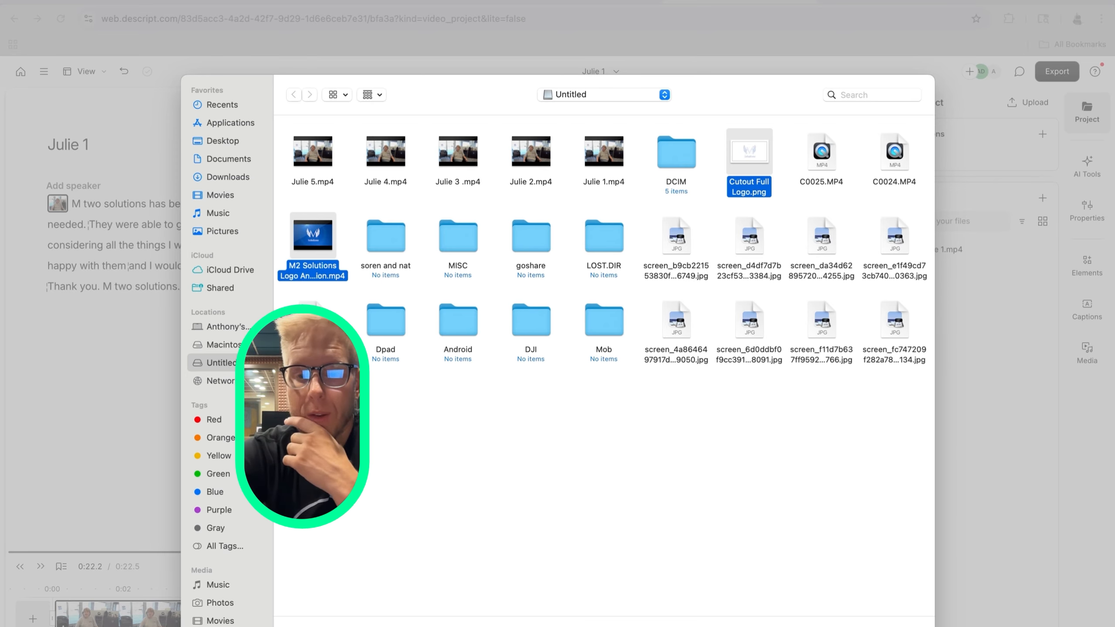
key(Return)
click(720, 576)
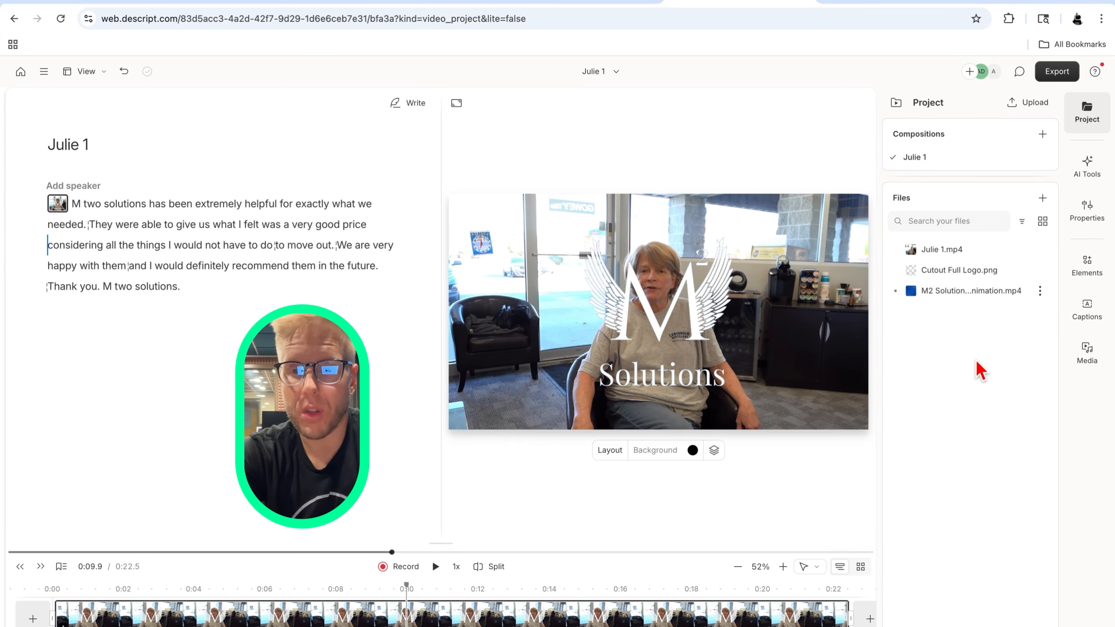
Shrink the white M2 Solutions logo overlay and place it in the lower-right corner of the video frame.
click(598, 265)
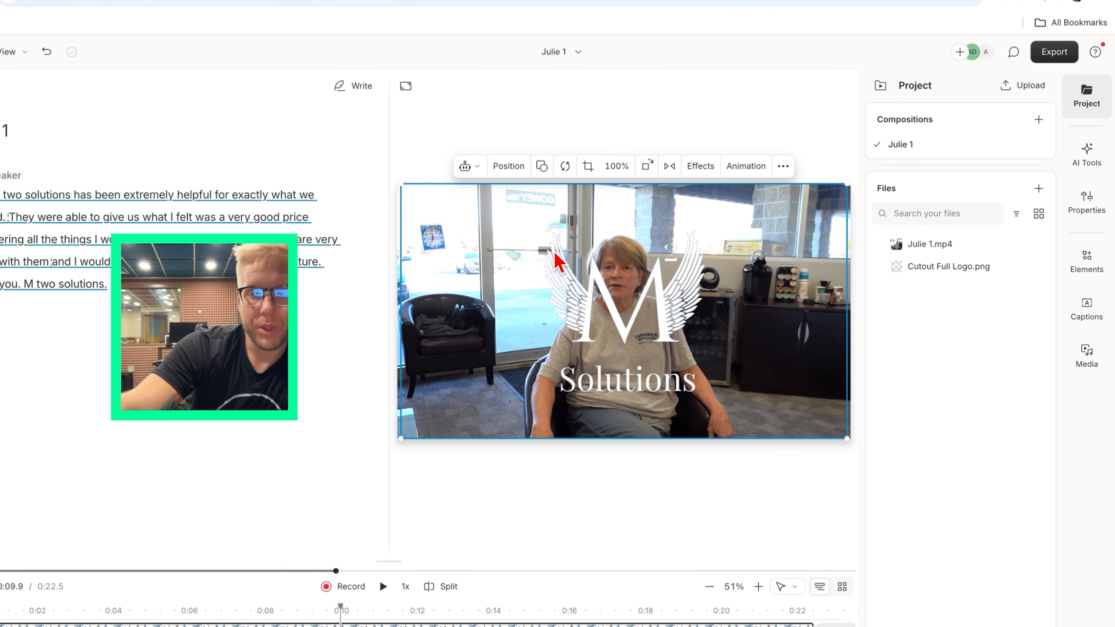
click(520, 174)
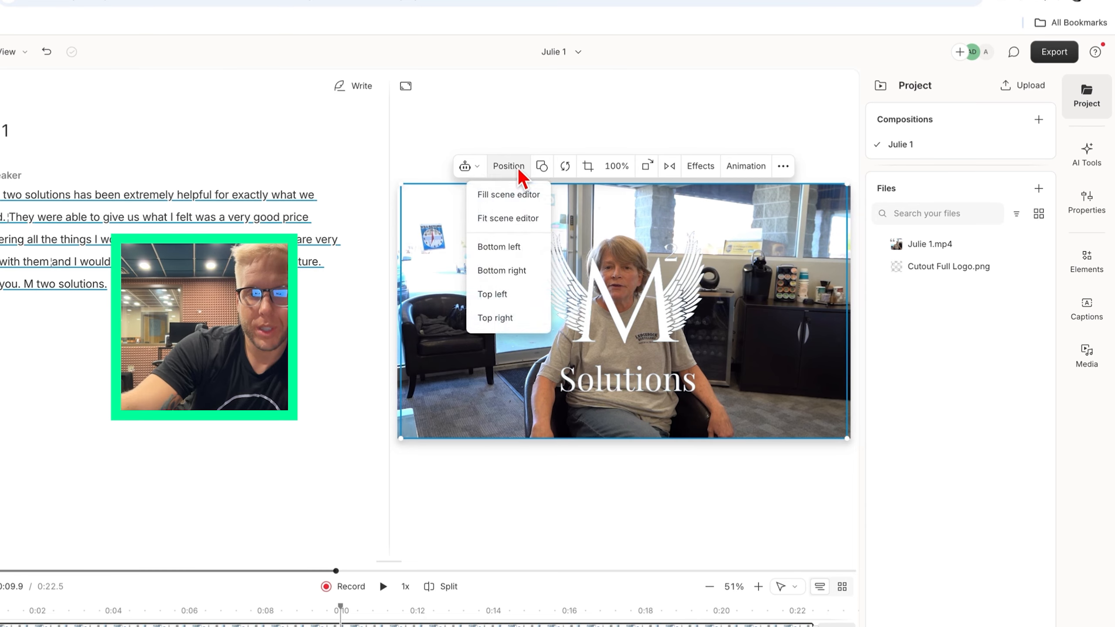
click(517, 169)
drag(587, 291, 704, 349)
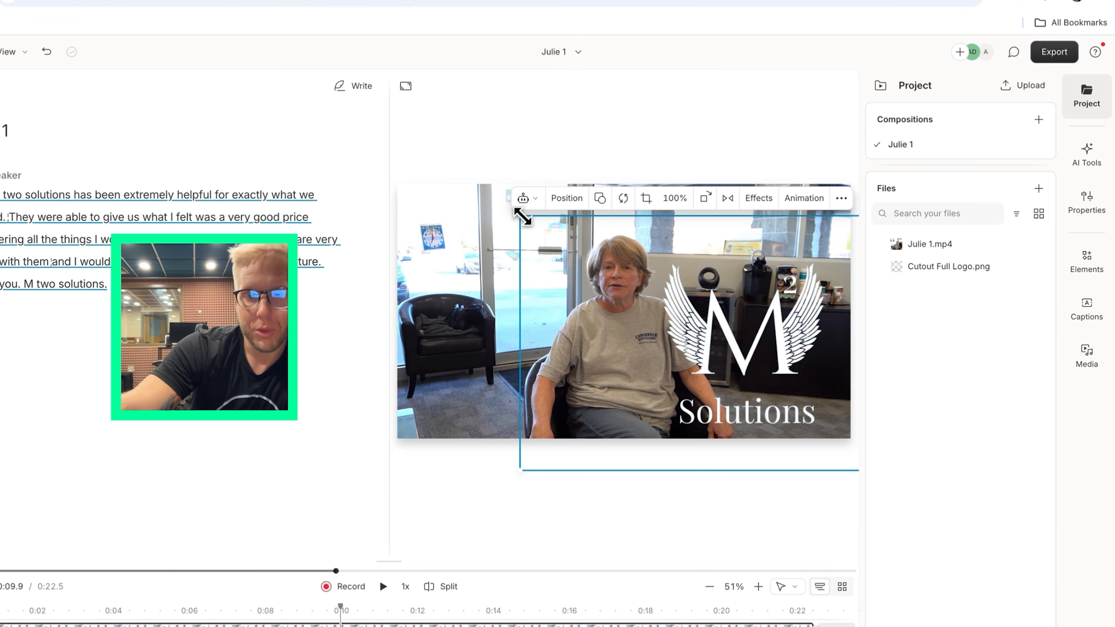
drag(523, 217, 740, 335)
drag(829, 391, 776, 371)
drag(684, 319, 766, 365)
drag(829, 399, 789, 387)
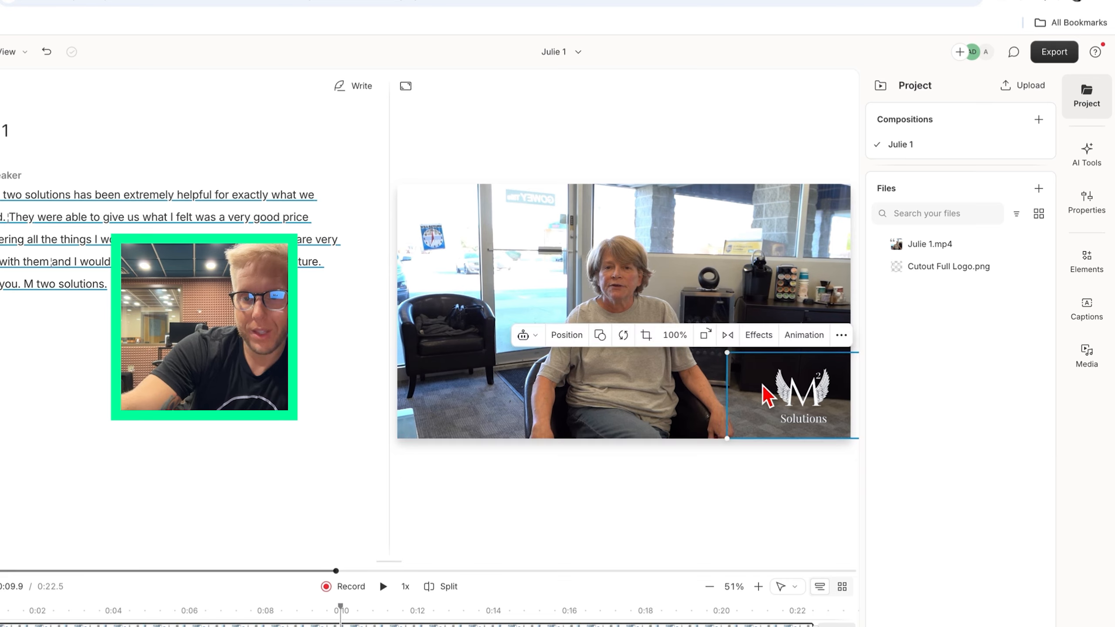
Shrink the M2 Solutions logo overlay to about 508 × 291 and move it closer to the frame's lower-right corner.
drag(729, 358, 759, 372)
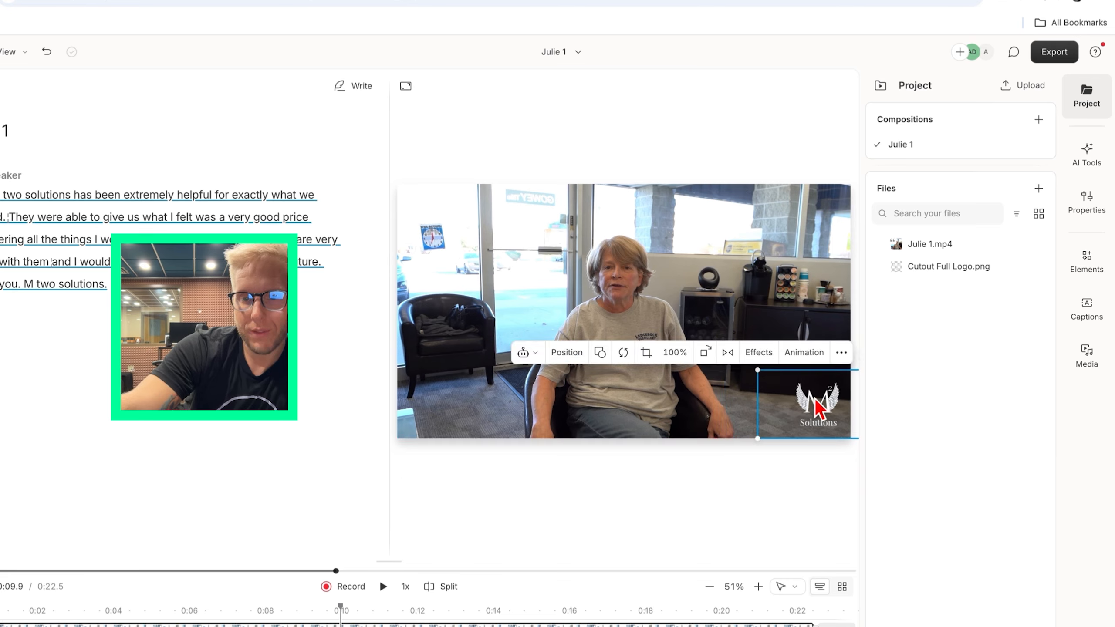
drag(806, 403, 820, 410)
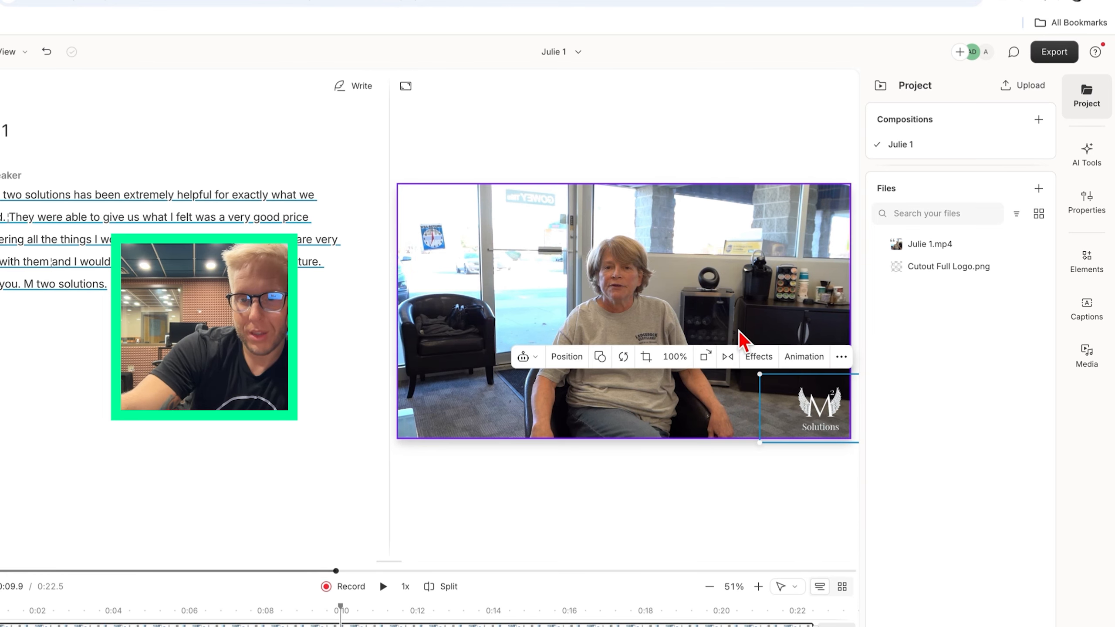
click(703, 158)
Enlarge the interview video beyond the frame to about 2589 × 1244 and reposition it so the speaker is framed tighter, filling the whole canvas.
click(573, 257)
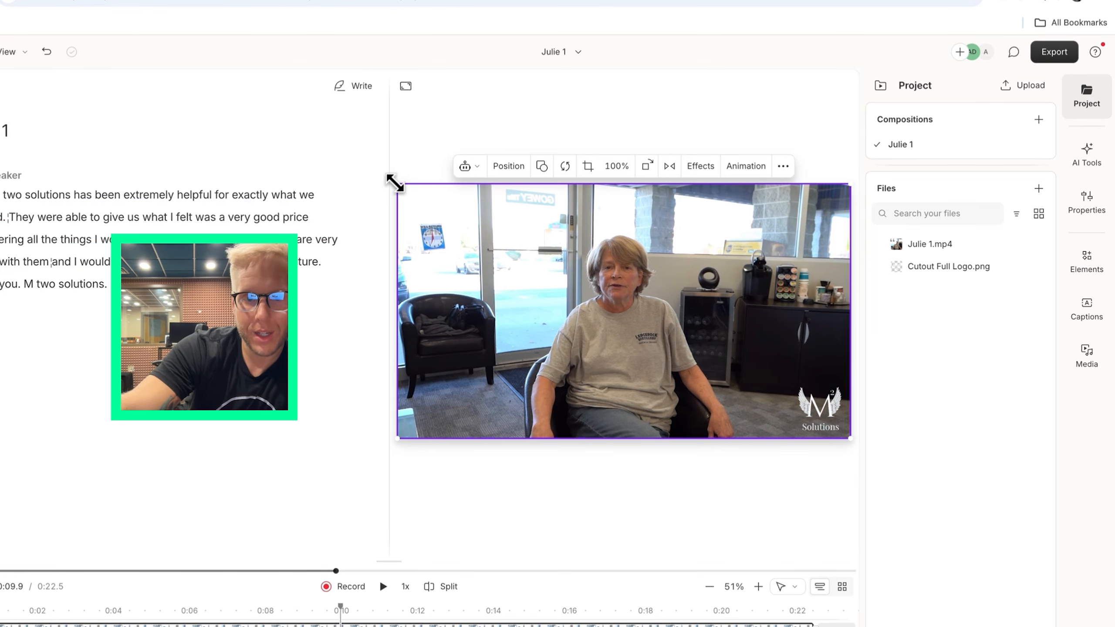
drag(395, 183, 238, 106)
drag(501, 240, 580, 253)
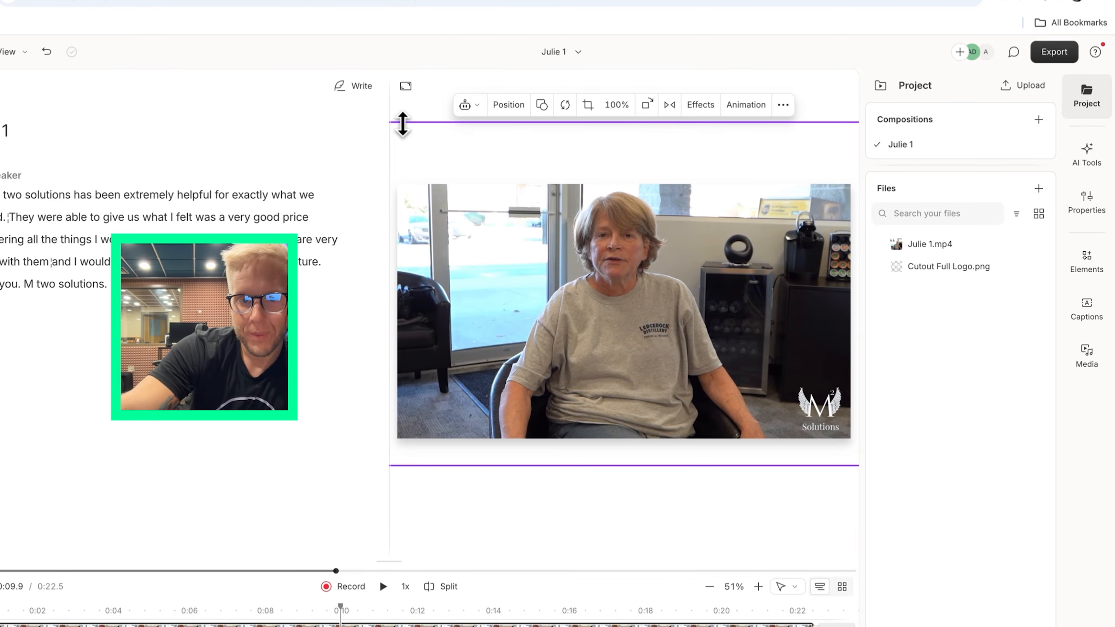
drag(401, 124, 402, 173)
drag(539, 272, 536, 246)
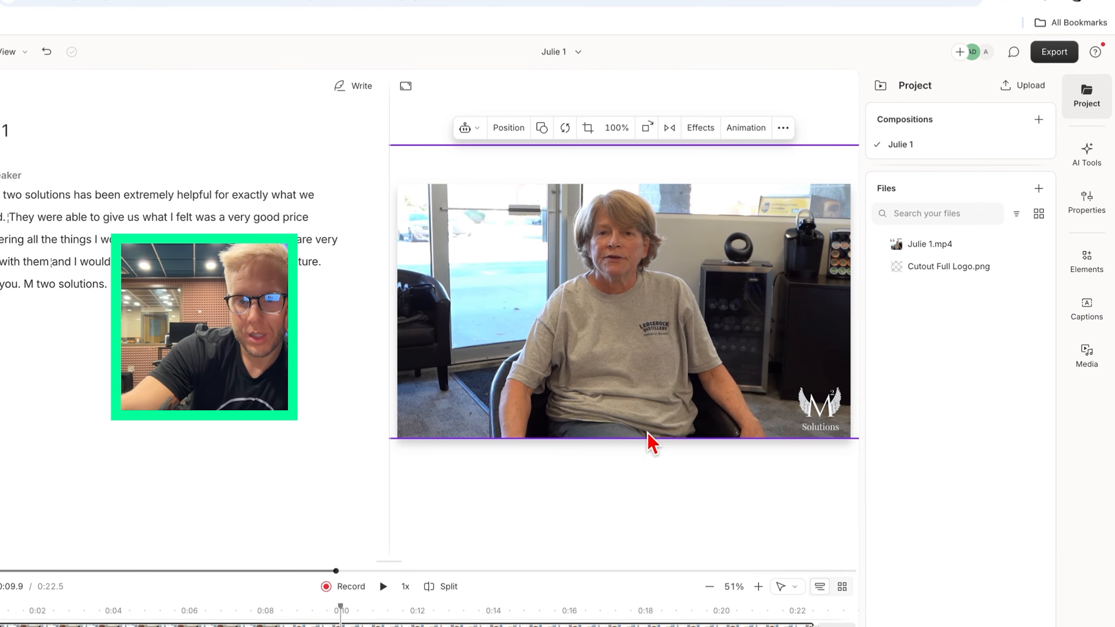
click(696, 501)
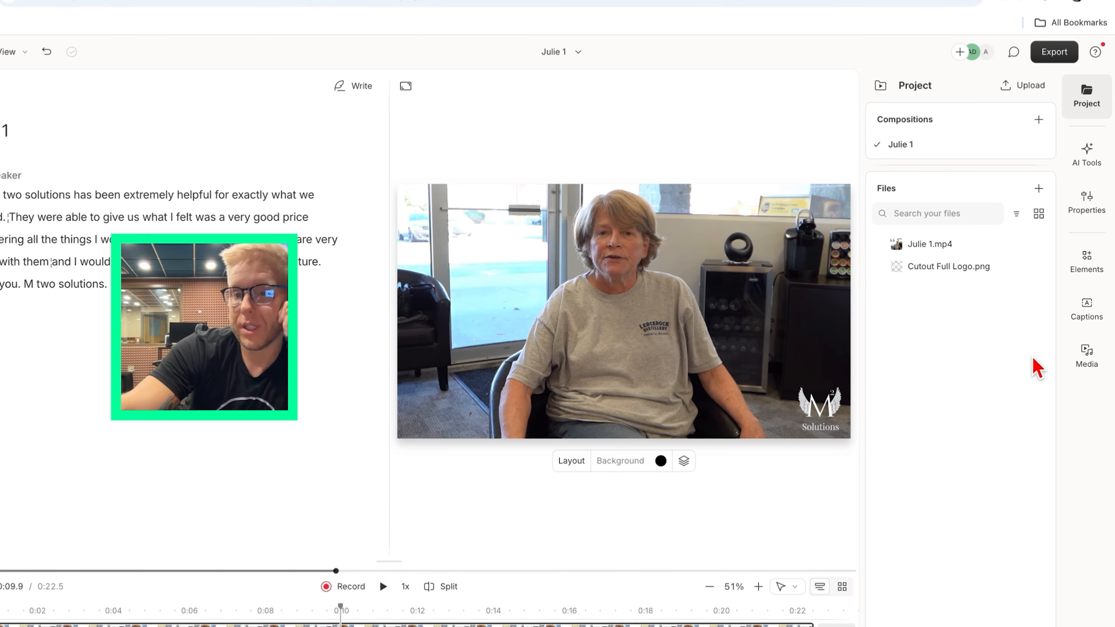
Apply Studio Sound to the interview clip and play part of it in a widened preview to check the audio.
click(1097, 147)
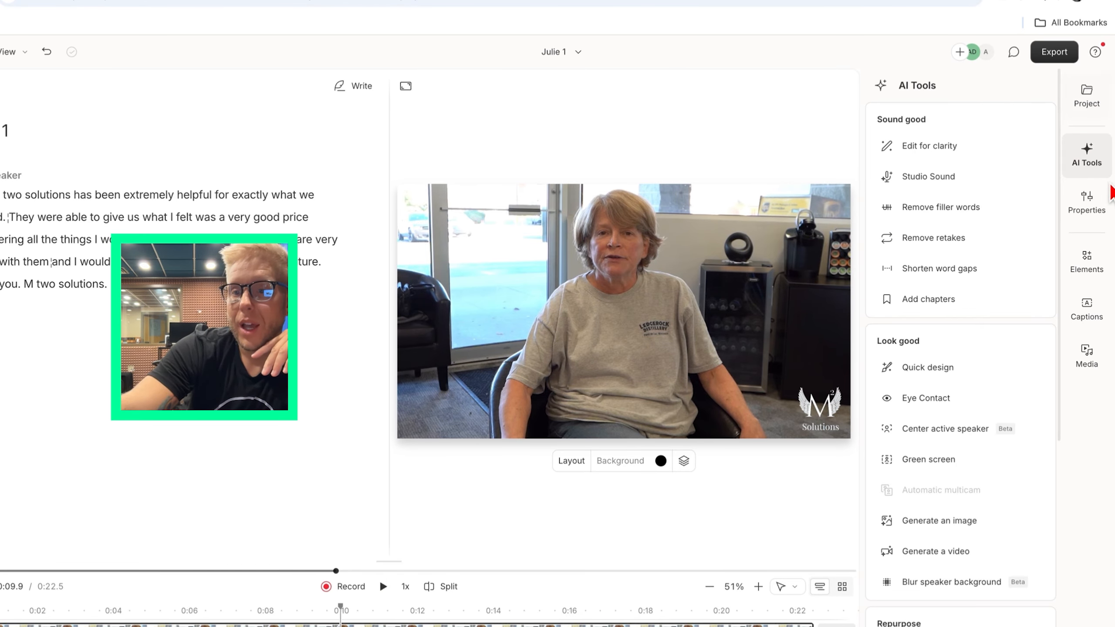
click(891, 178)
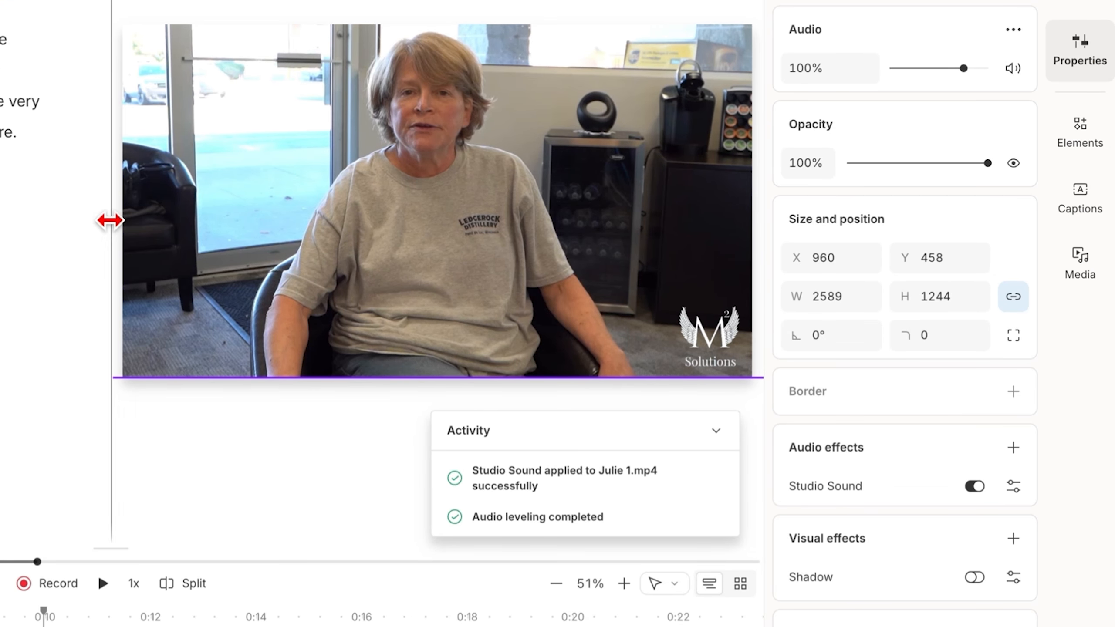
drag(110, 221, 44, 222)
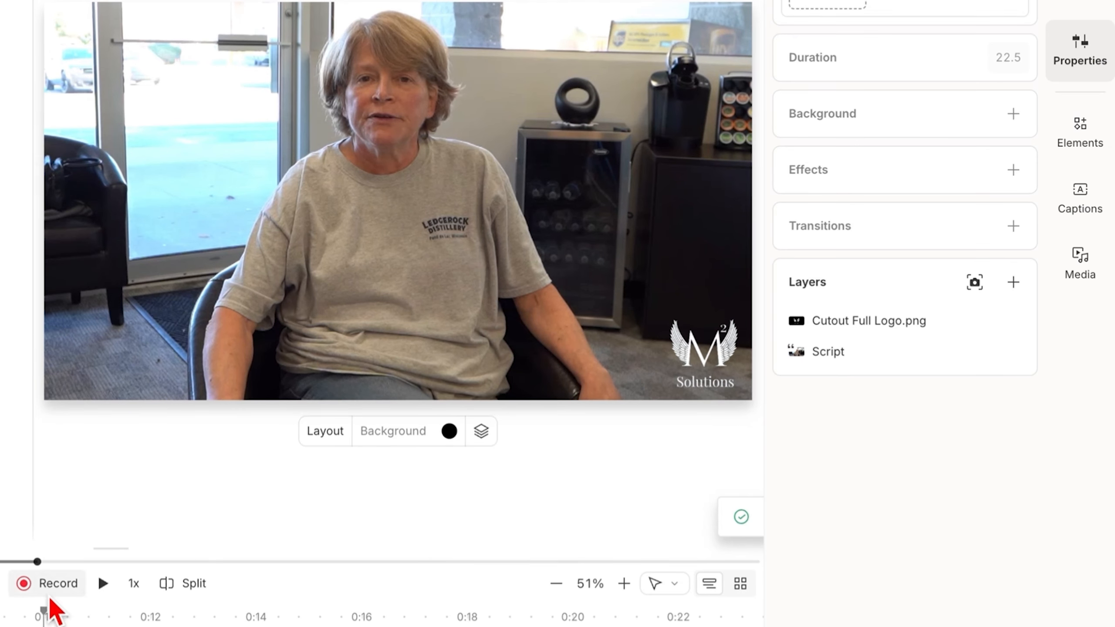
click(104, 586)
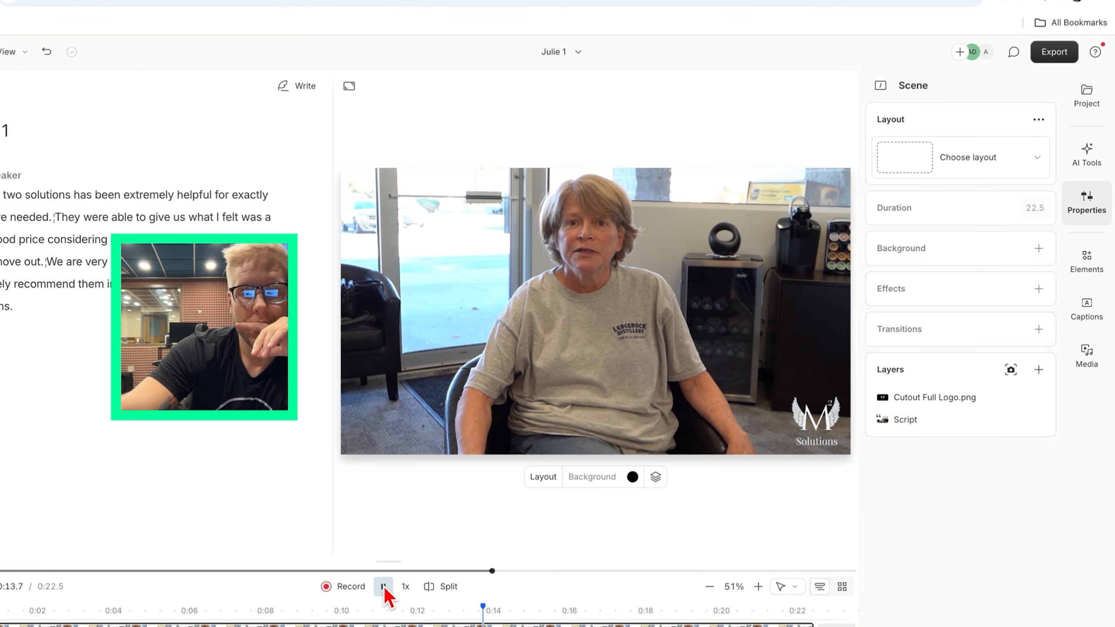
click(384, 586)
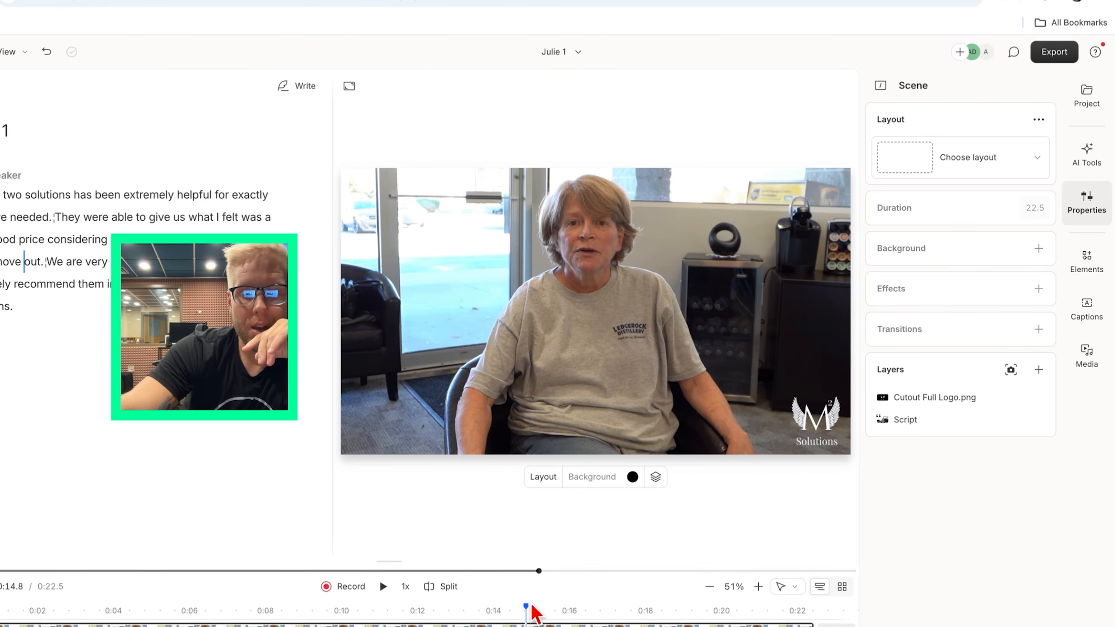
Add a Fade in animation with a duration of 0.8 s to the Cutout Full Logo.png layer.
click(61, 613)
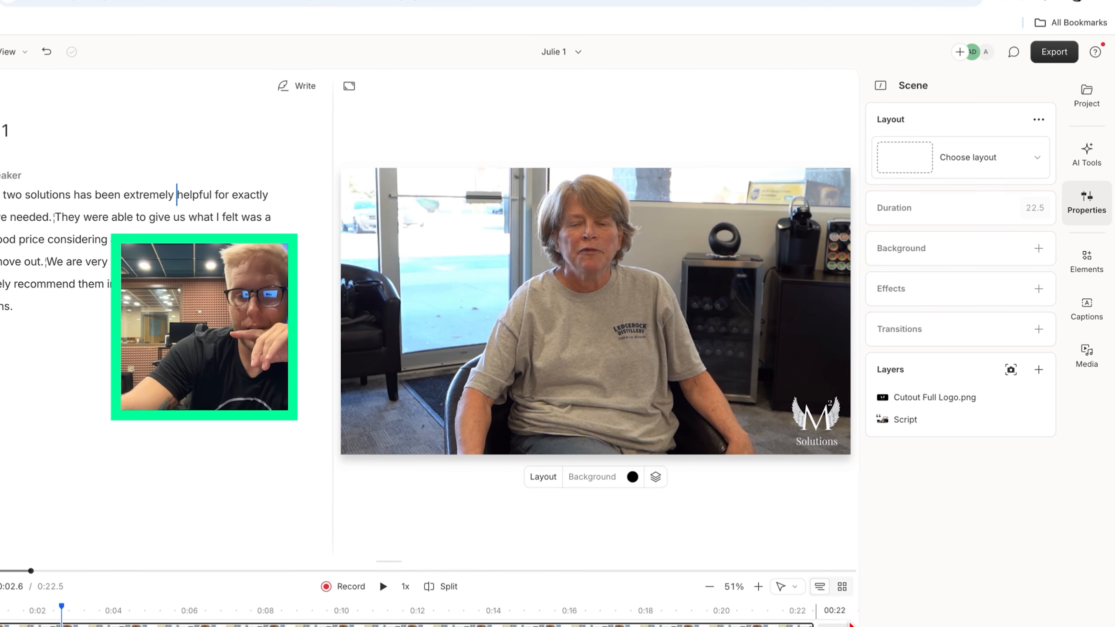
drag(680, 567, 670, 417)
click(585, 552)
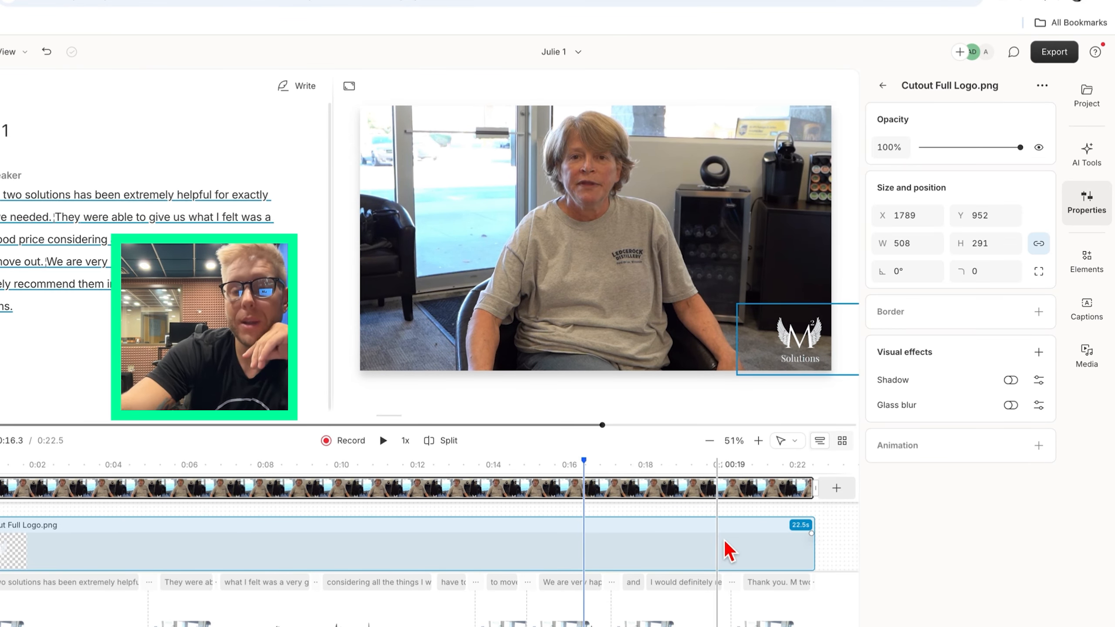
click(739, 550)
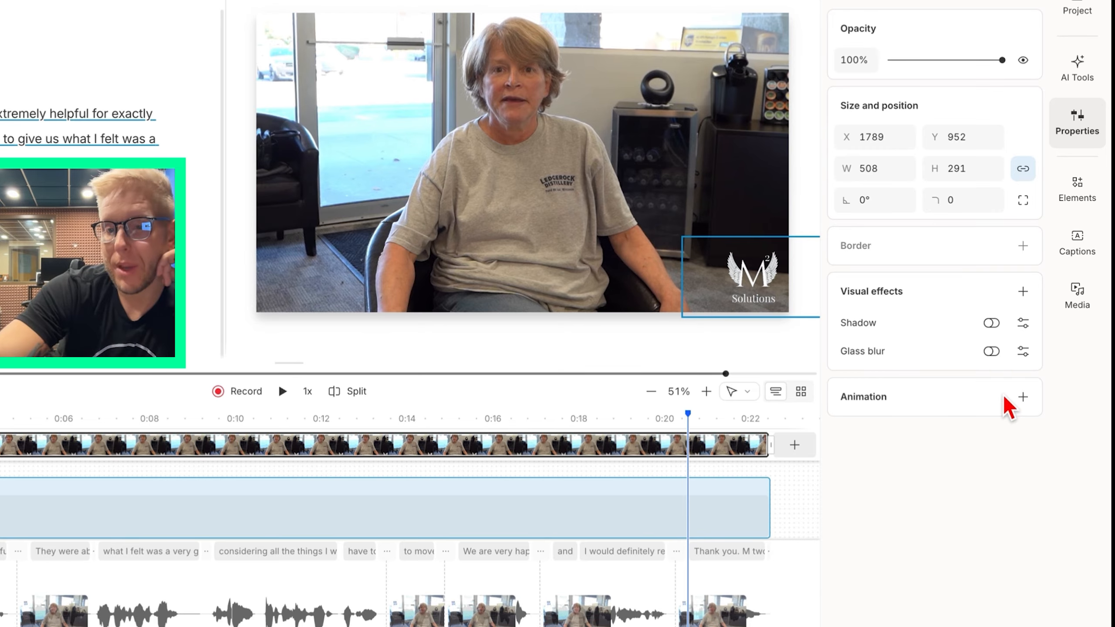
click(1023, 397)
mouse_move(965, 432)
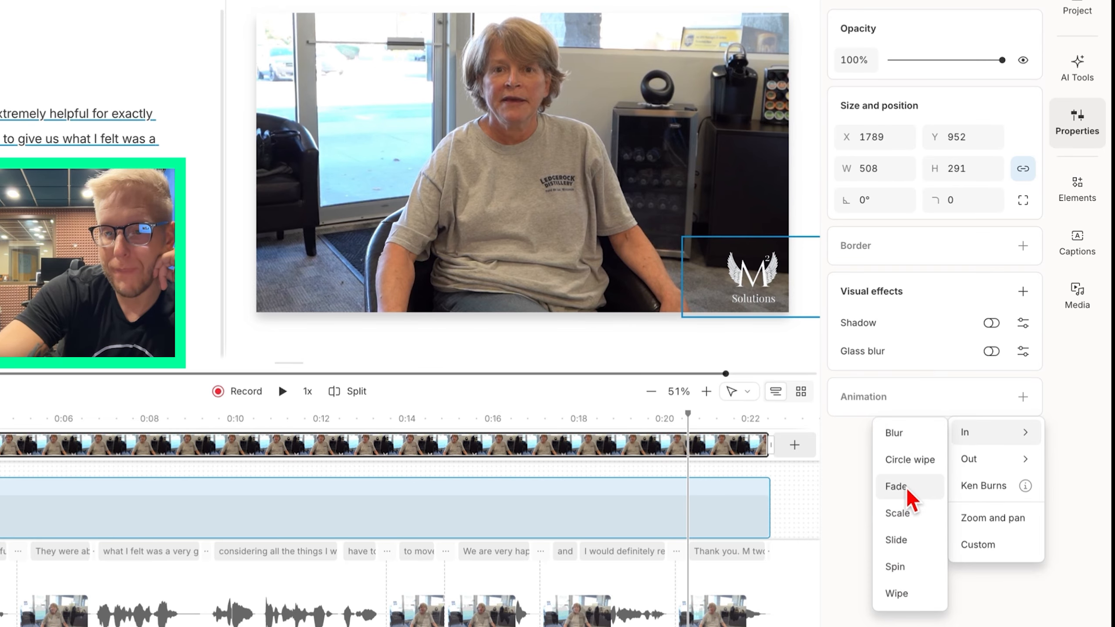
click(898, 487)
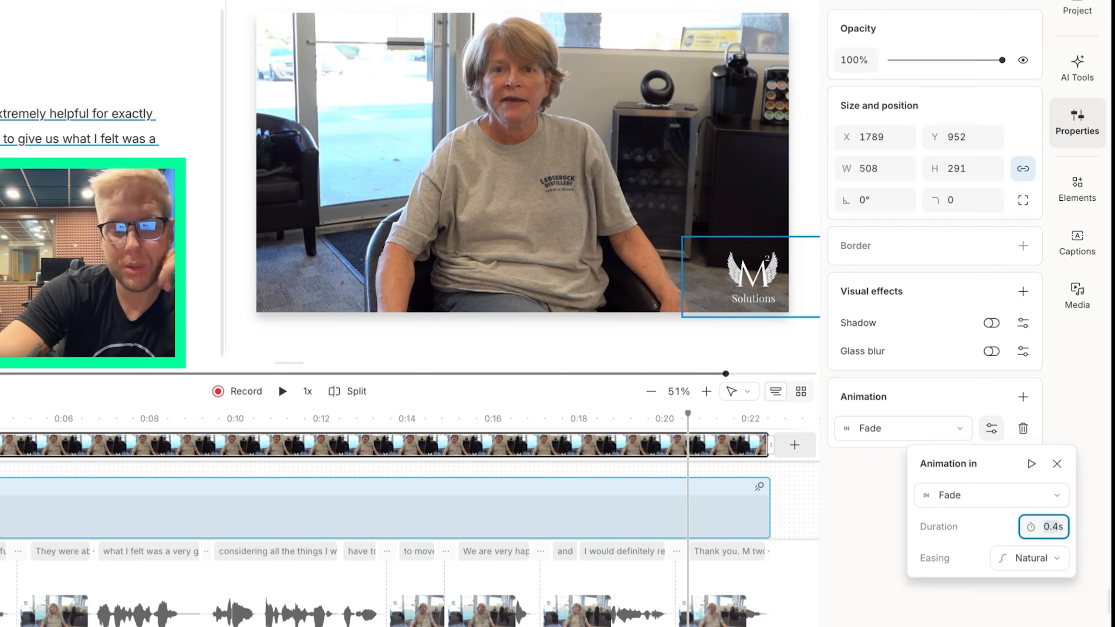
text(.8)
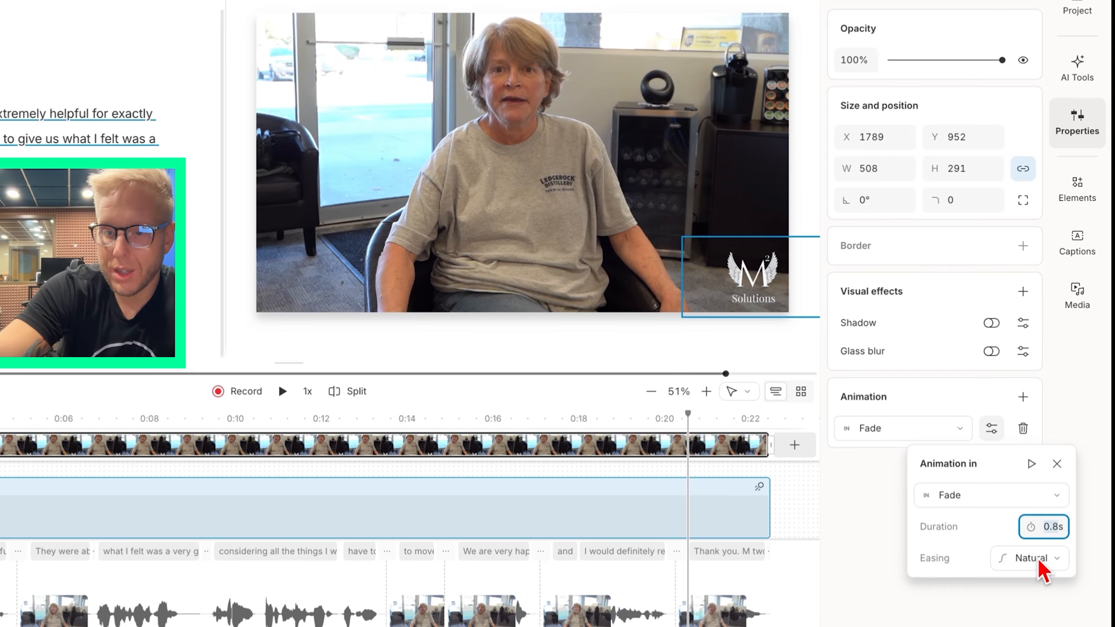
Review the easing options of the logo's fade-in, leaving Natural selected, and preview the animation.
click(1056, 559)
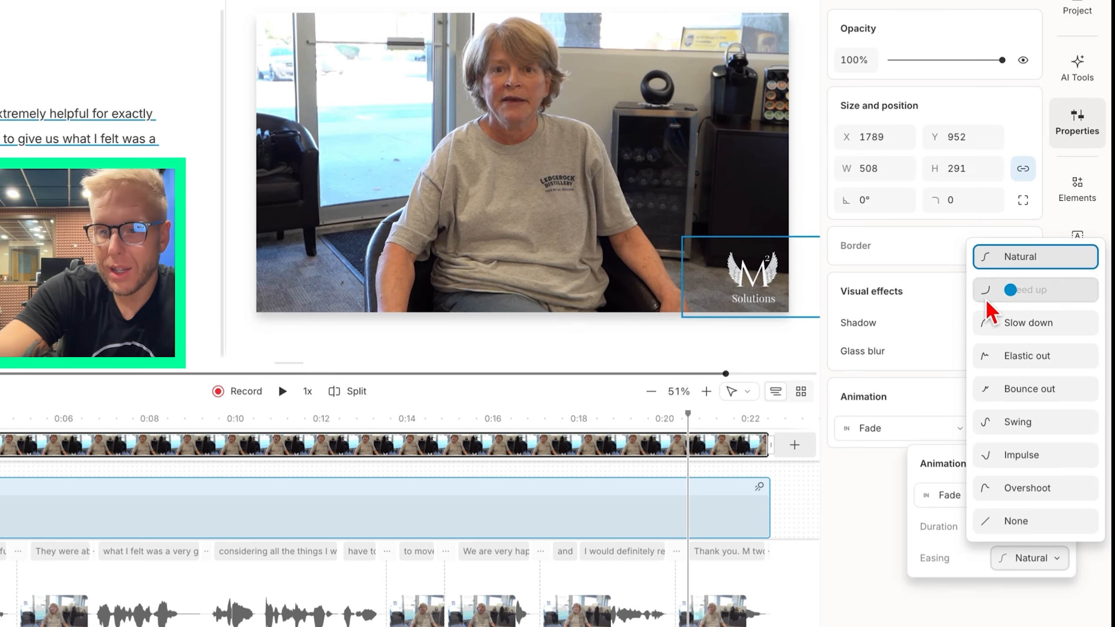
click(996, 622)
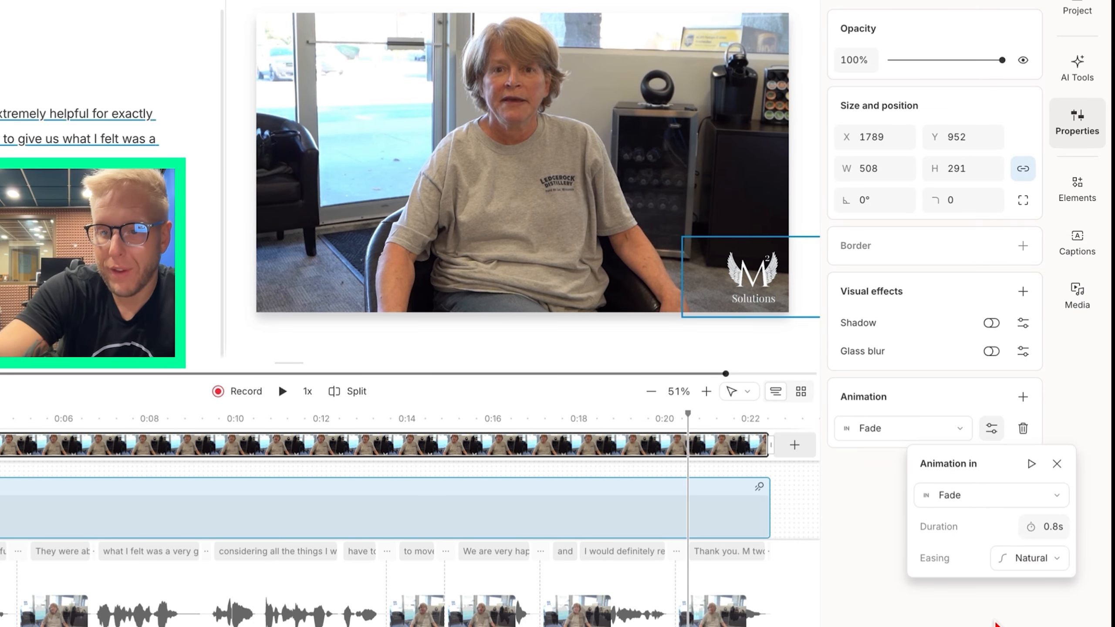
click(1032, 464)
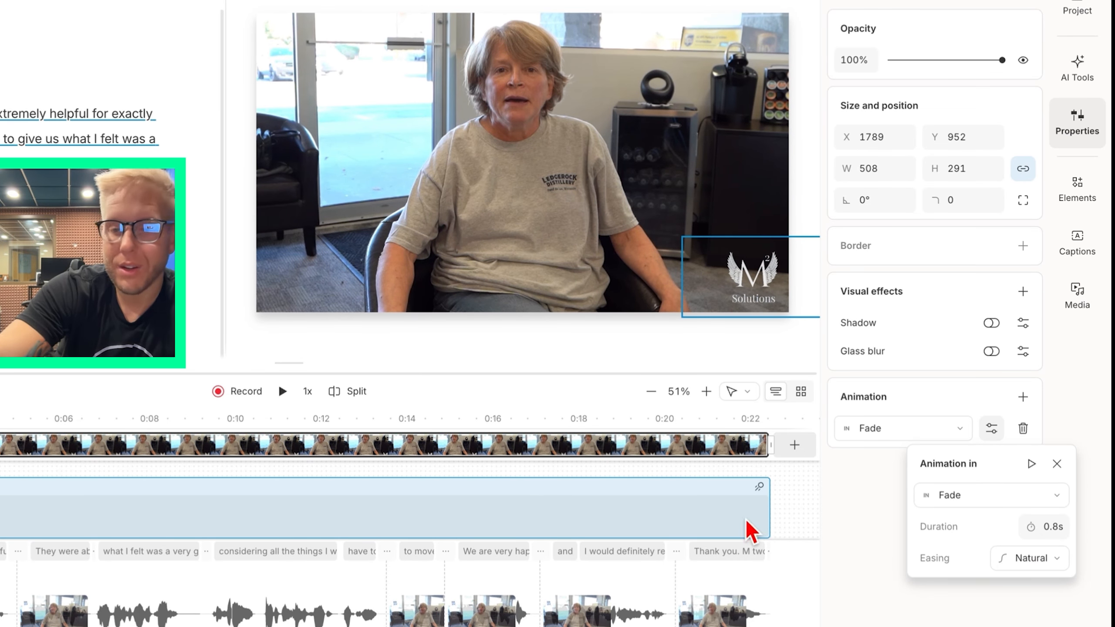
Add a Fade out animation to the logo layer with a duration of 0.8 s, keeping Fade as its style.
click(1022, 397)
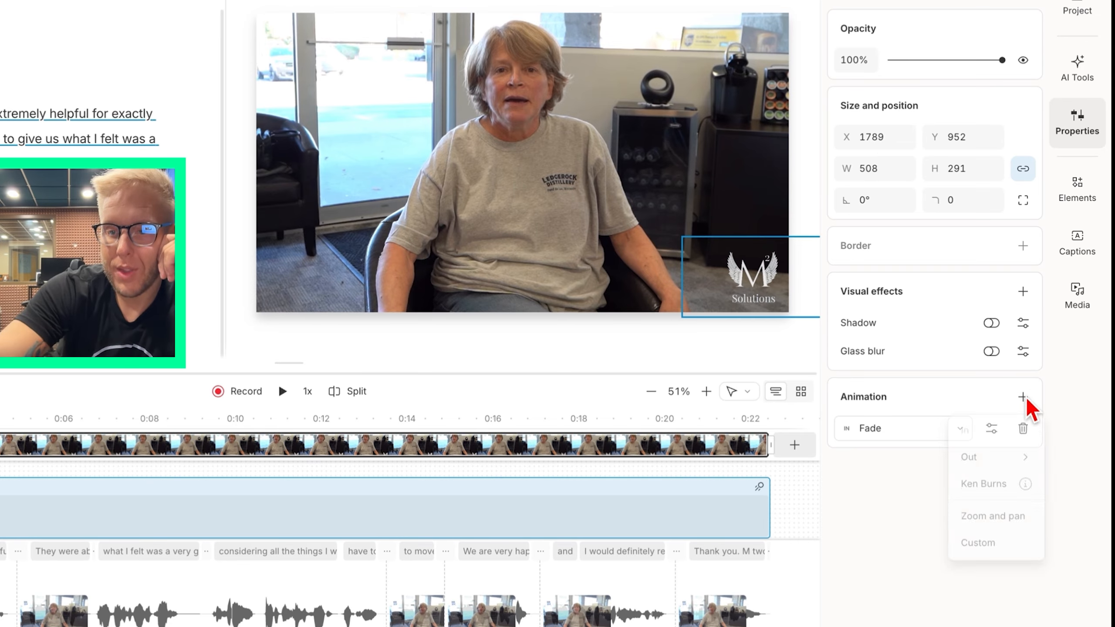
mouse_move(988, 467)
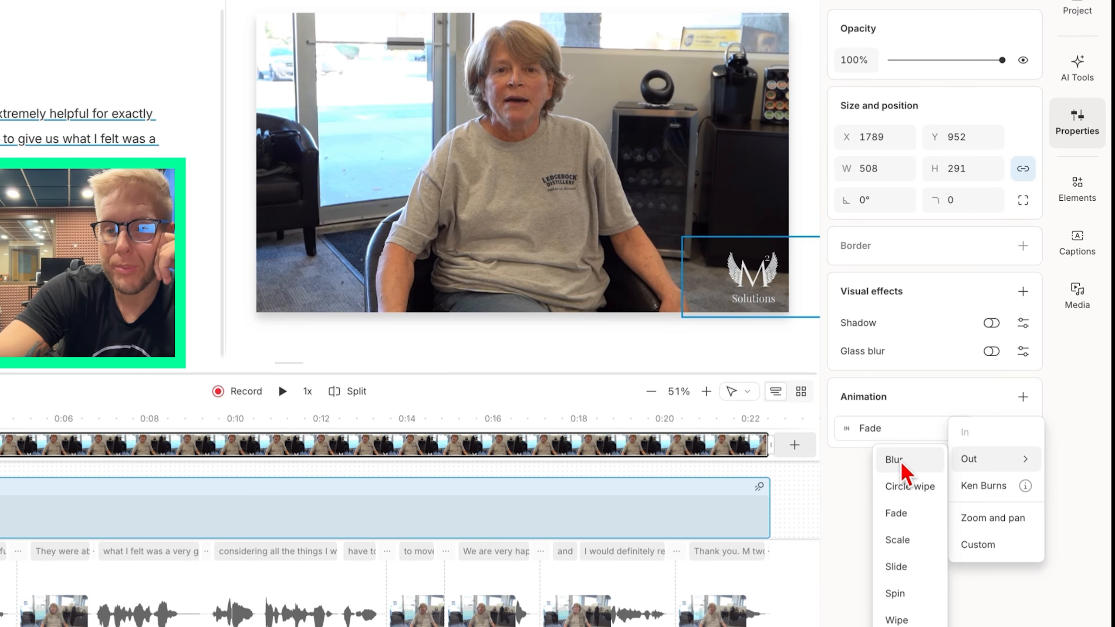
click(896, 513)
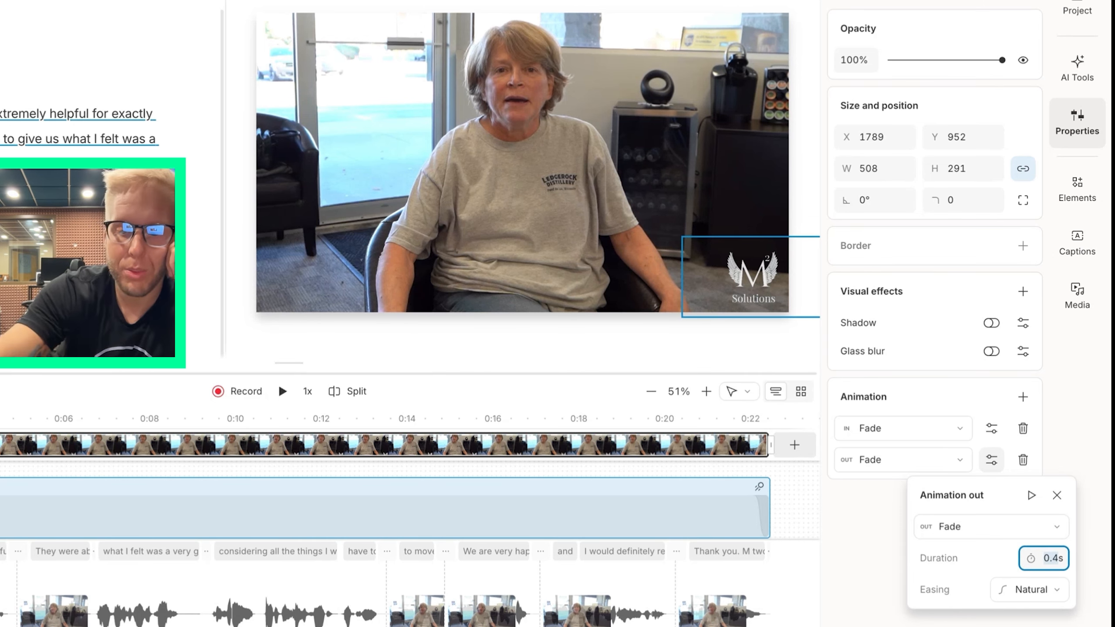
text(.8)
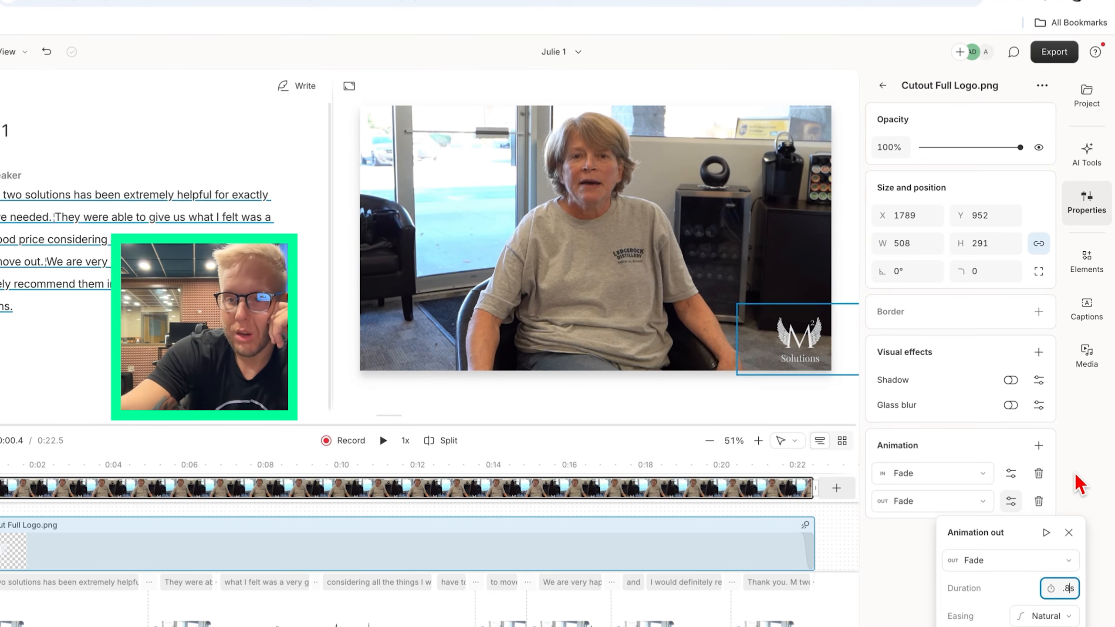
click(1070, 413)
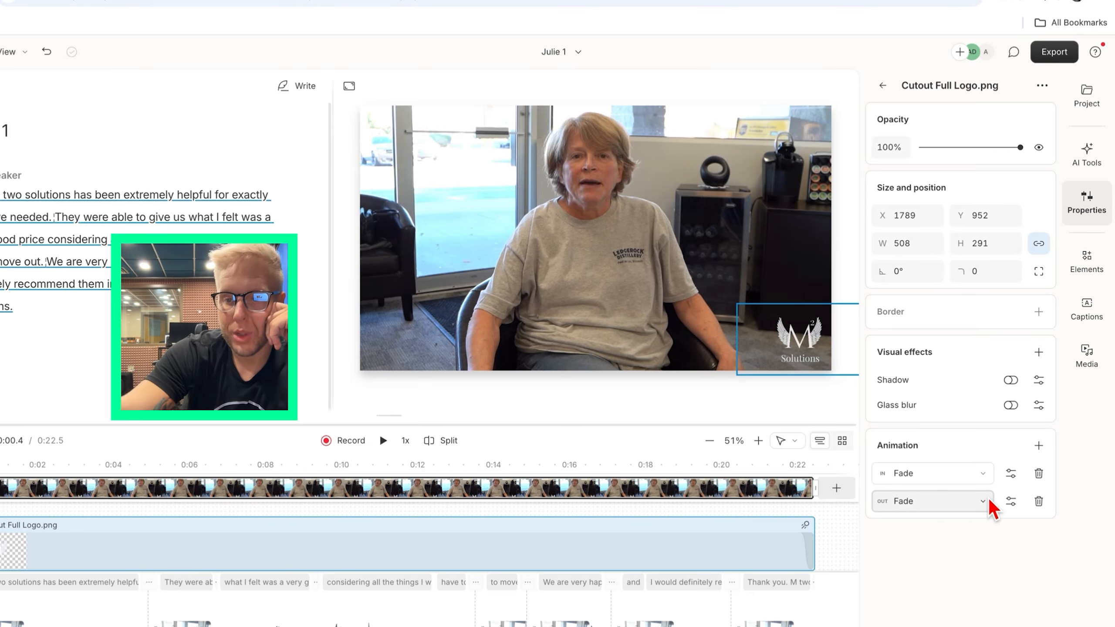
click(932, 506)
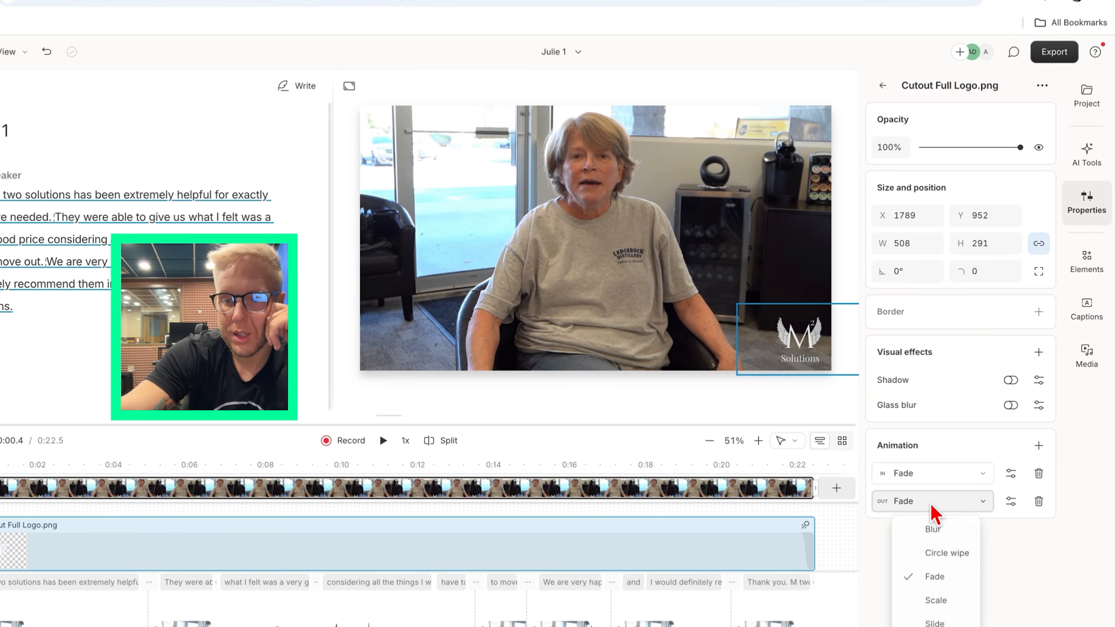
click(954, 576)
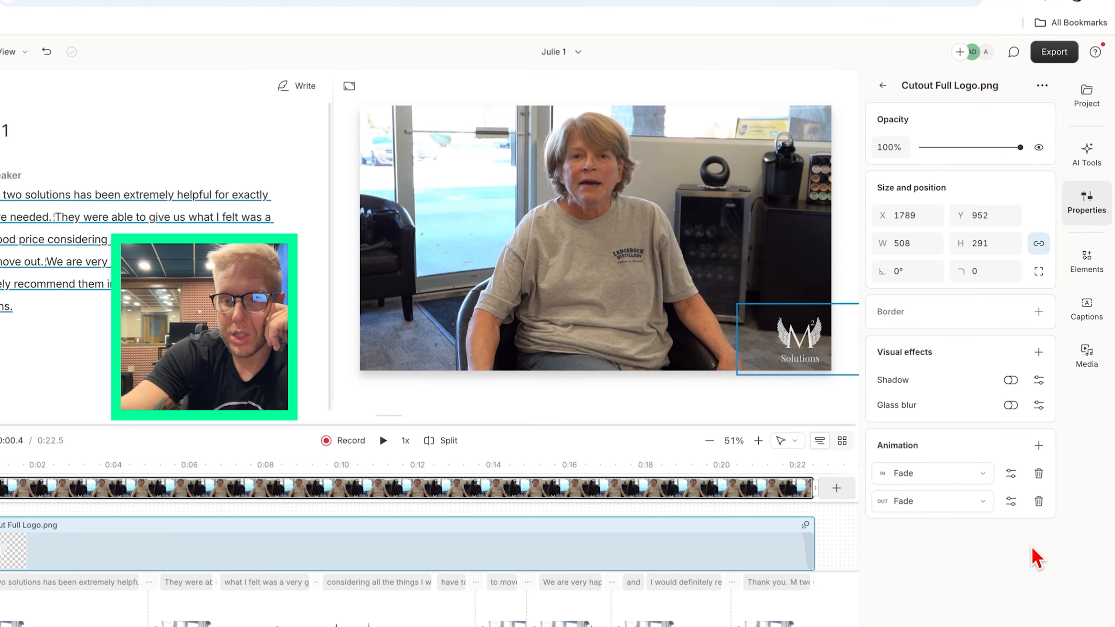
click(946, 505)
click(1007, 551)
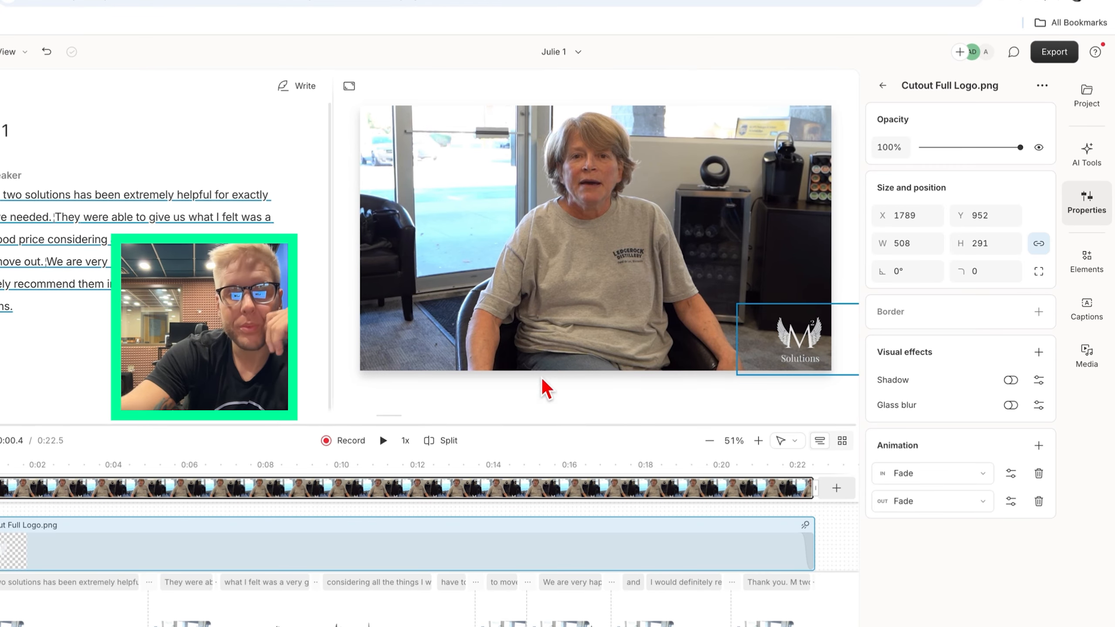
Play the opening seconds of the video to check the logo's fade-in, and bring up the available AI Tools.
click(383, 440)
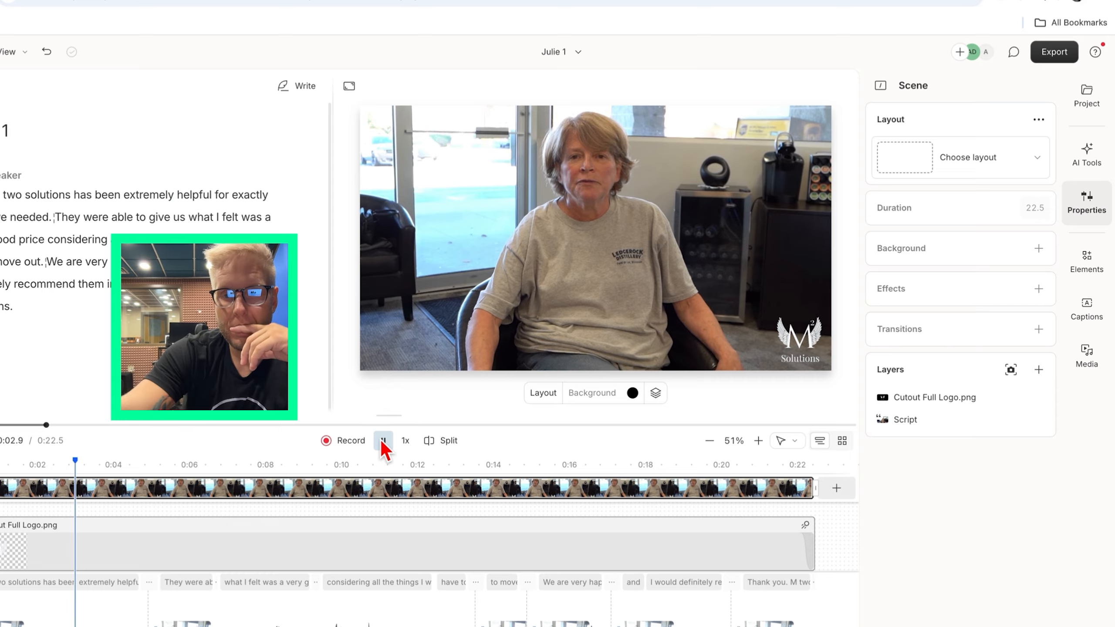
click(383, 440)
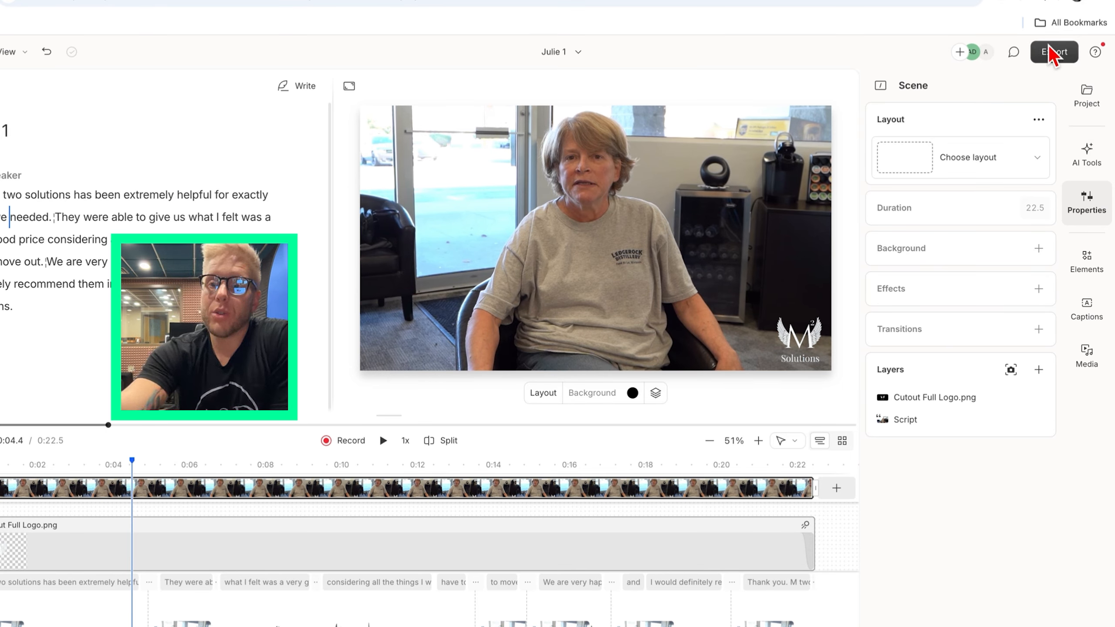
click(1087, 152)
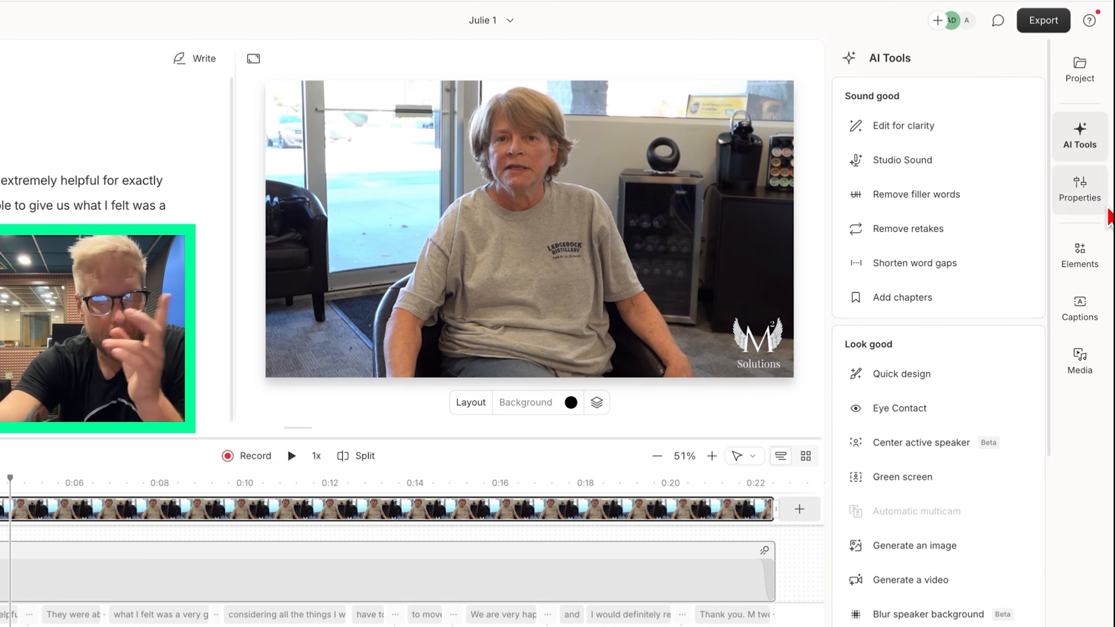
Export the current composition as a local video file, adding Final to the file name and saving it in the M2 Solutions folder.
click(1042, 26)
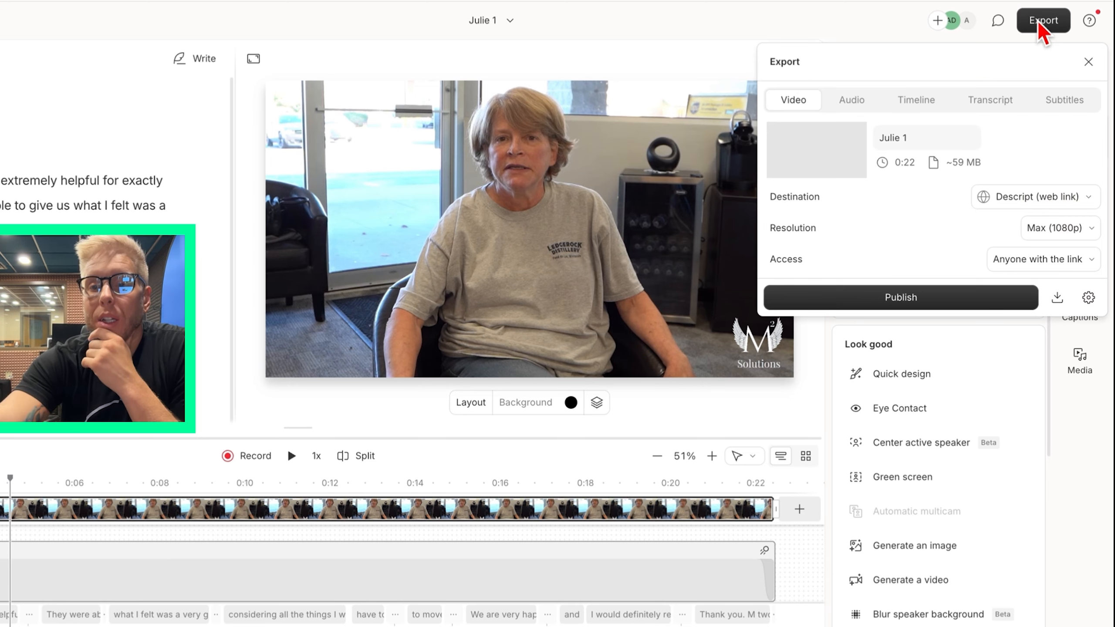
click(1042, 199)
click(1037, 258)
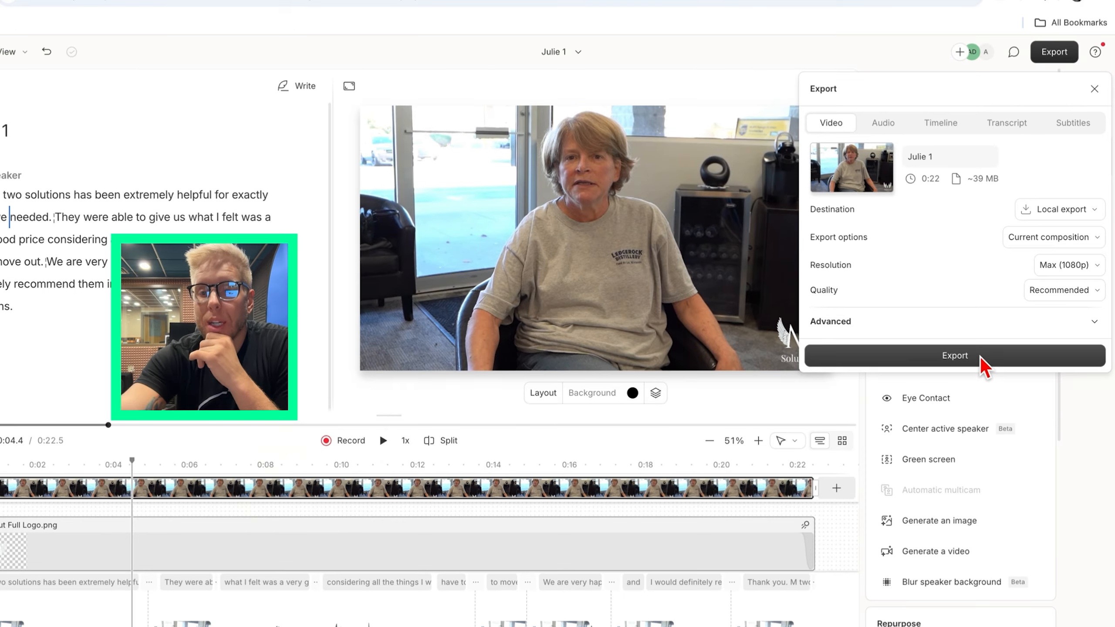
click(962, 363)
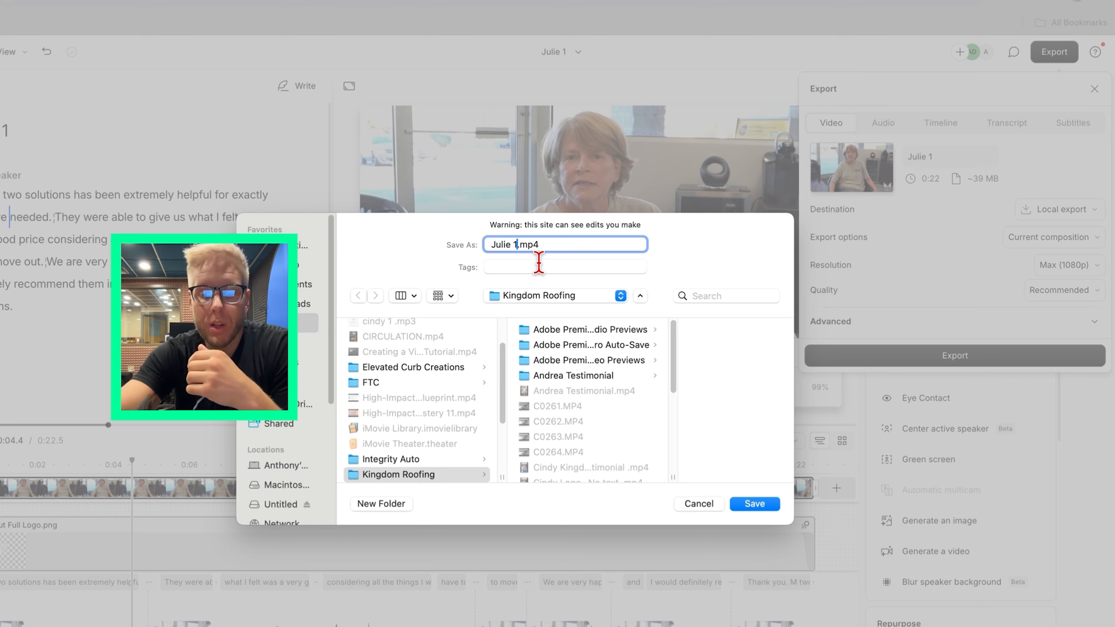
text(Final)
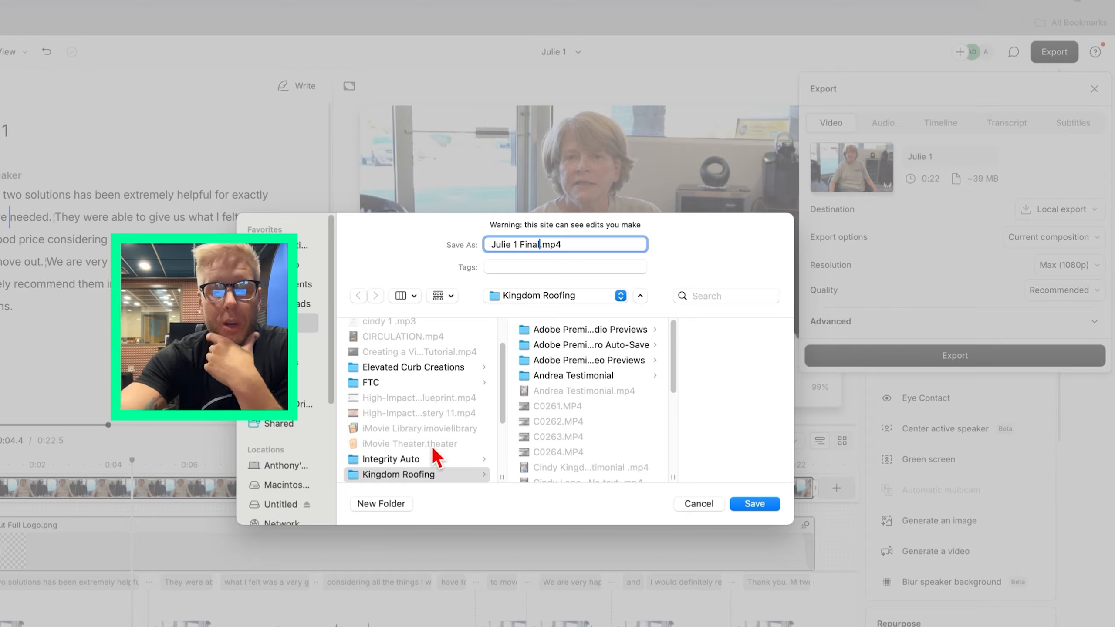
scroll(421, 389, down, 5)
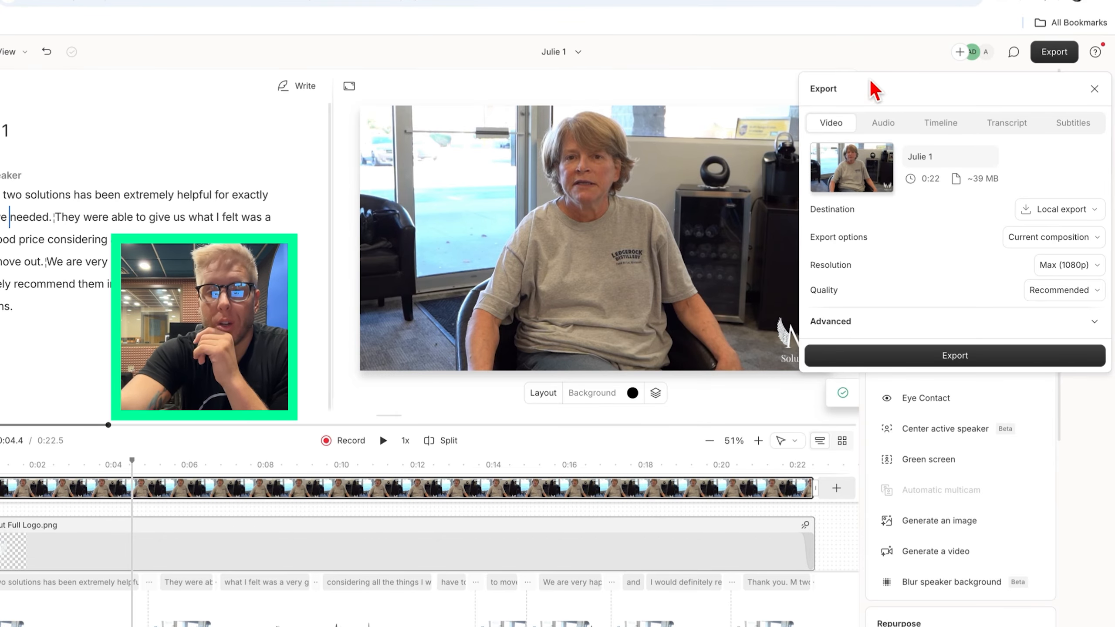
click(948, 56)
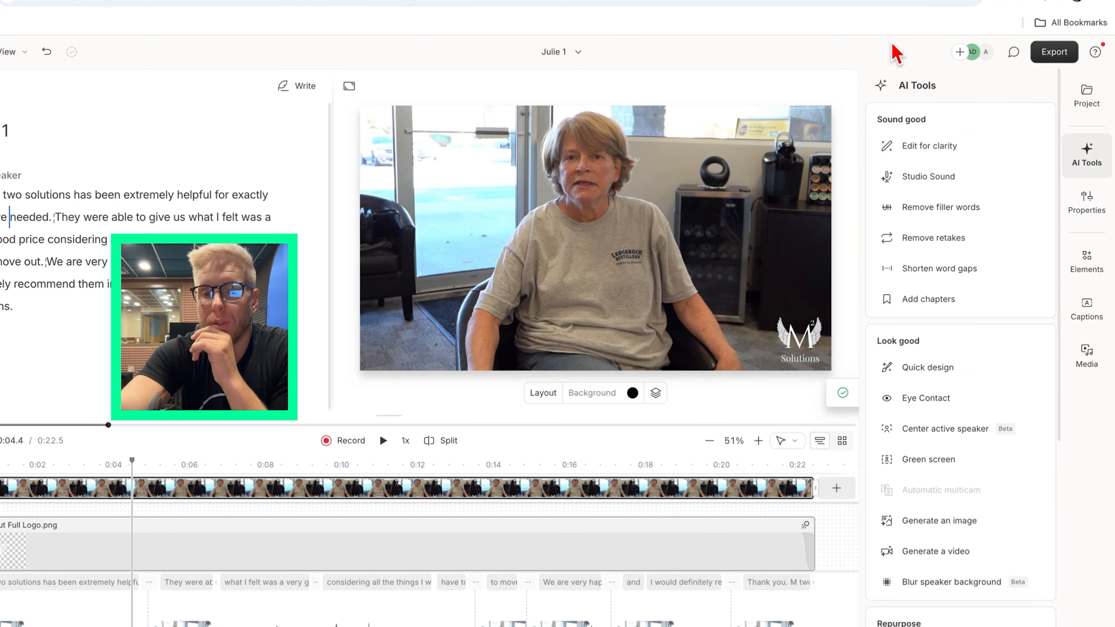
Change the composition to a vertical portrait format and move the logo to the horizontal centre beneath the footage.
click(348, 87)
click(383, 148)
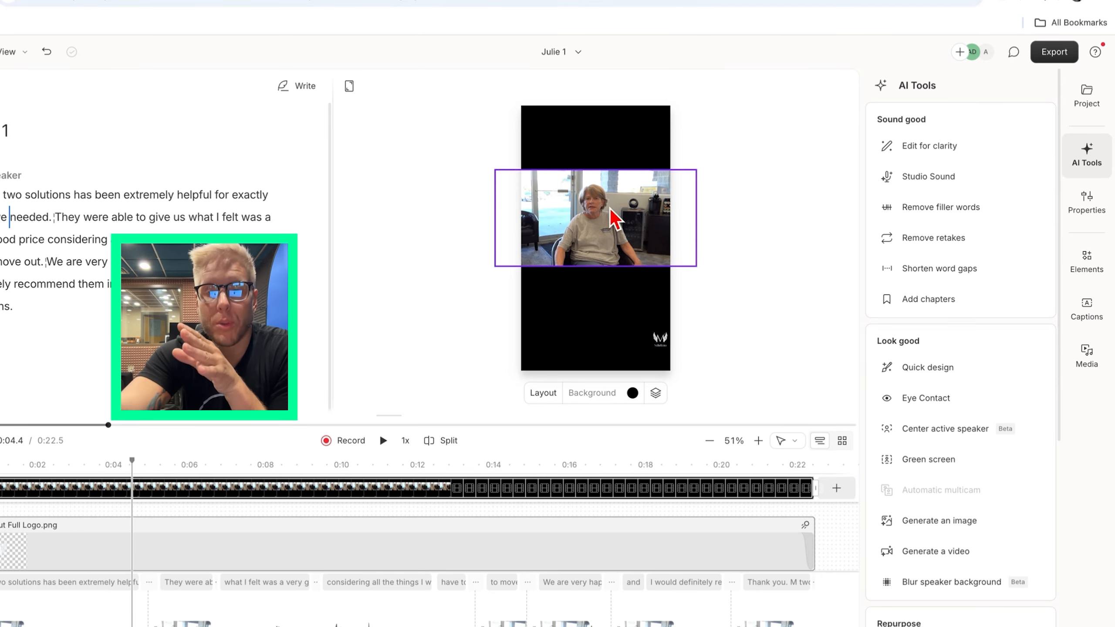
click(668, 232)
drag(664, 346, 607, 319)
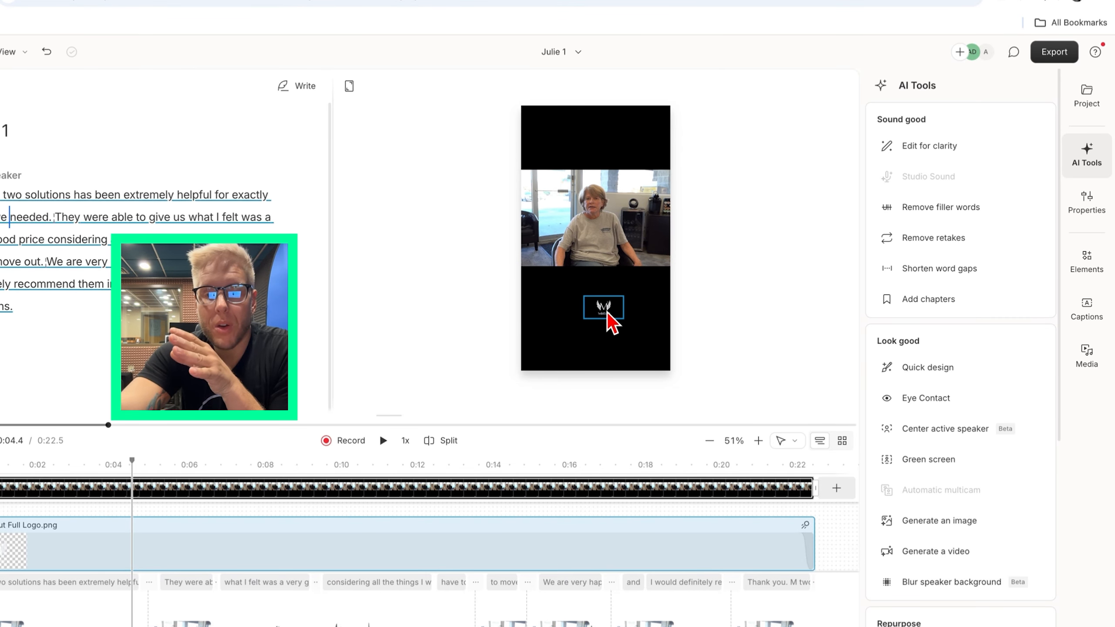
Enlarge the footage to fill the full height of the vertical frame and shift it sideways so the speaker is centred.
click(674, 188)
drag(693, 173, 807, 74)
drag(490, 272, 296, 352)
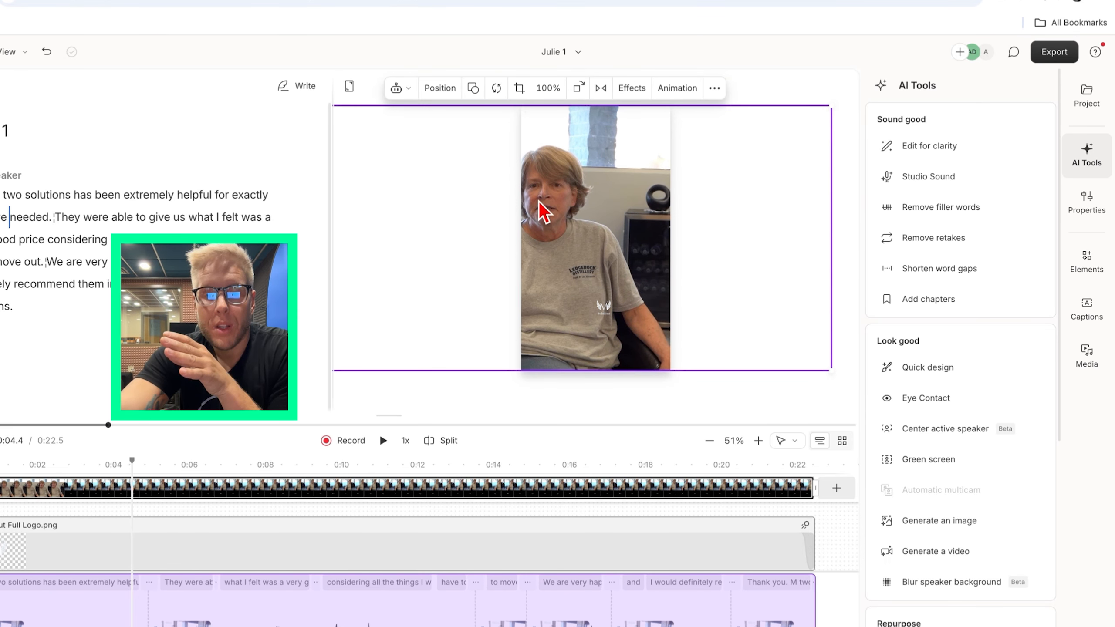
drag(538, 201, 599, 211)
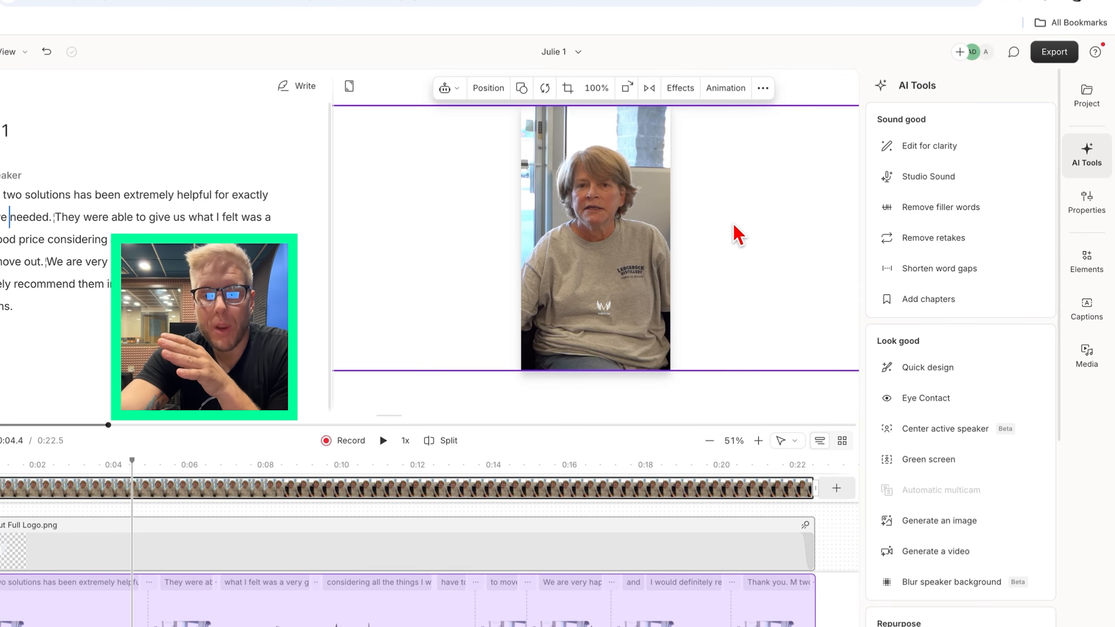
Enlarge the M2 Solutions logo and place it in the lower-right corner of the vertical frame.
click(614, 310)
drag(626, 293, 691, 277)
drag(646, 327, 655, 352)
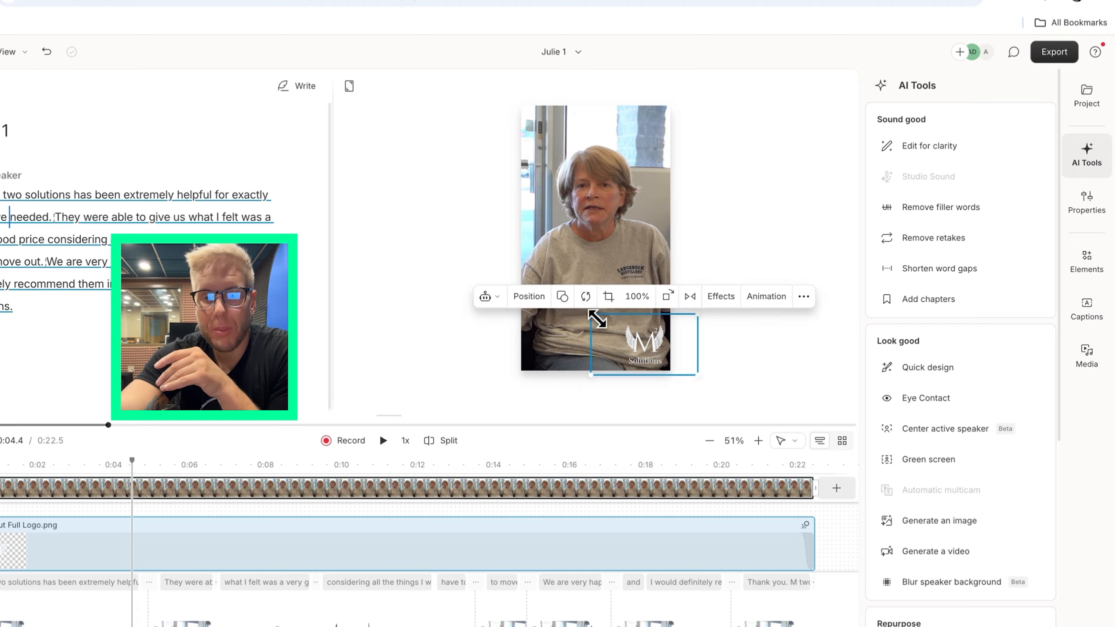
drag(597, 318, 603, 314)
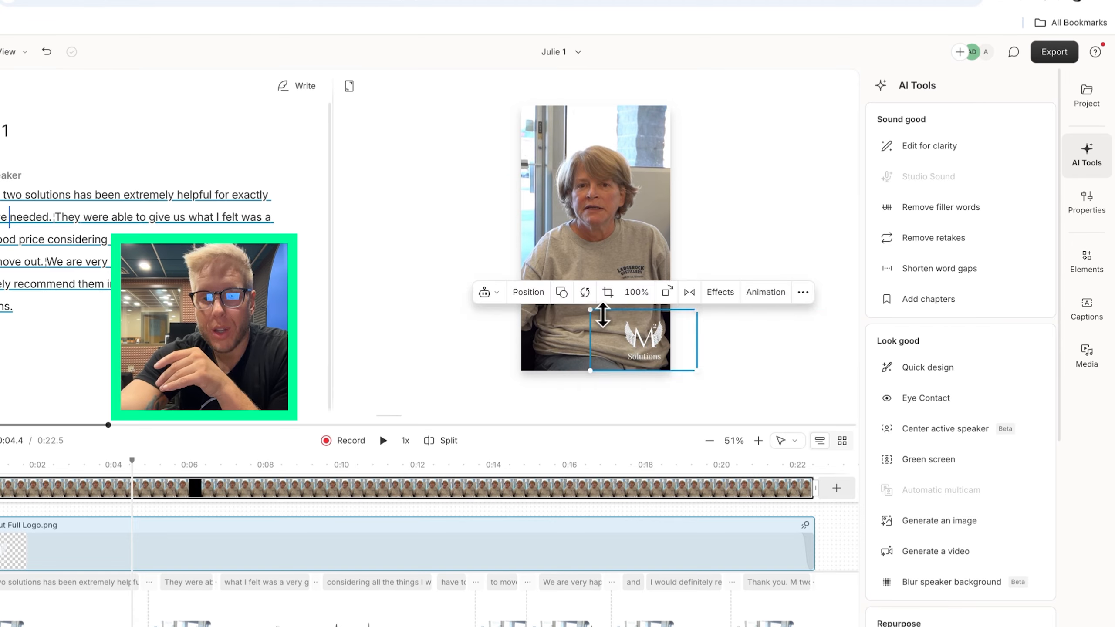
click(436, 276)
click(569, 325)
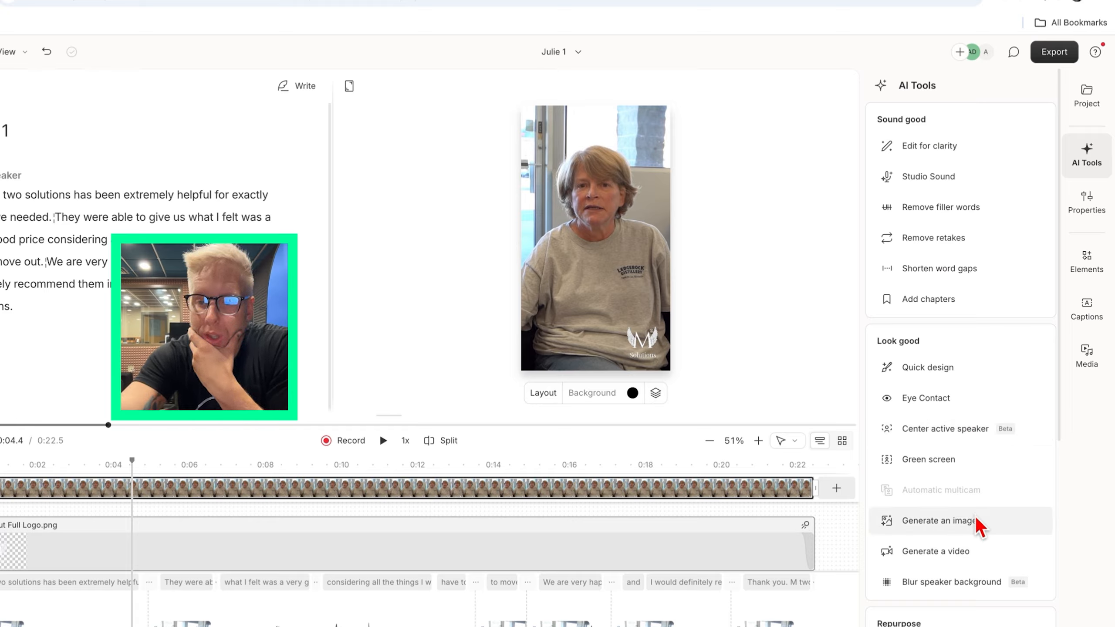
Add Karaoke classic captions to all scenes and set their font size to 90.
scroll(962, 249, down, 10)
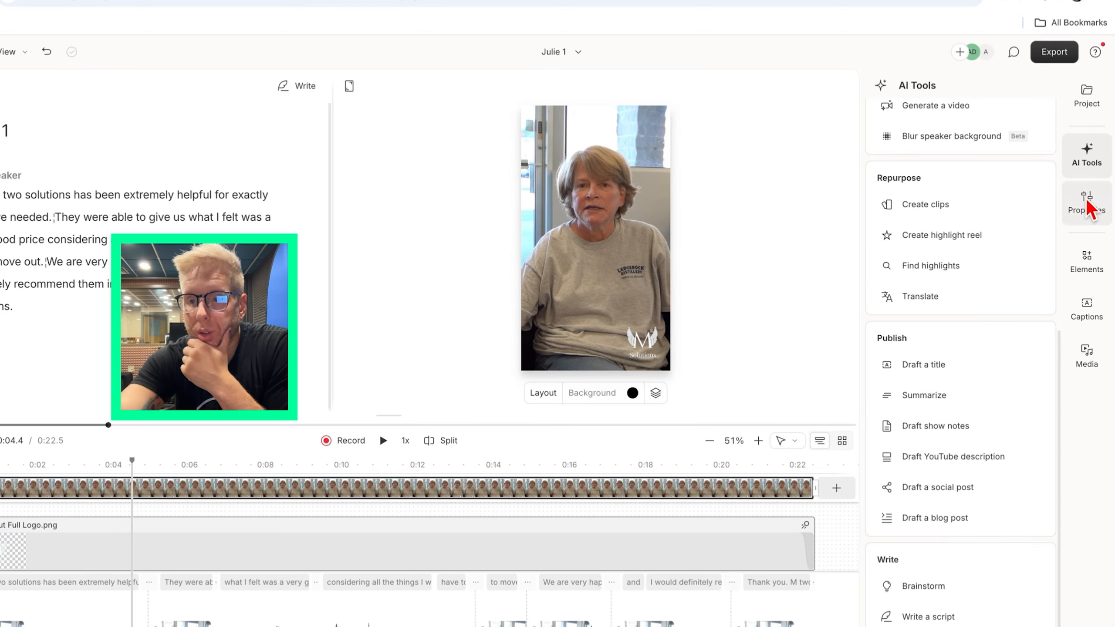
click(1086, 307)
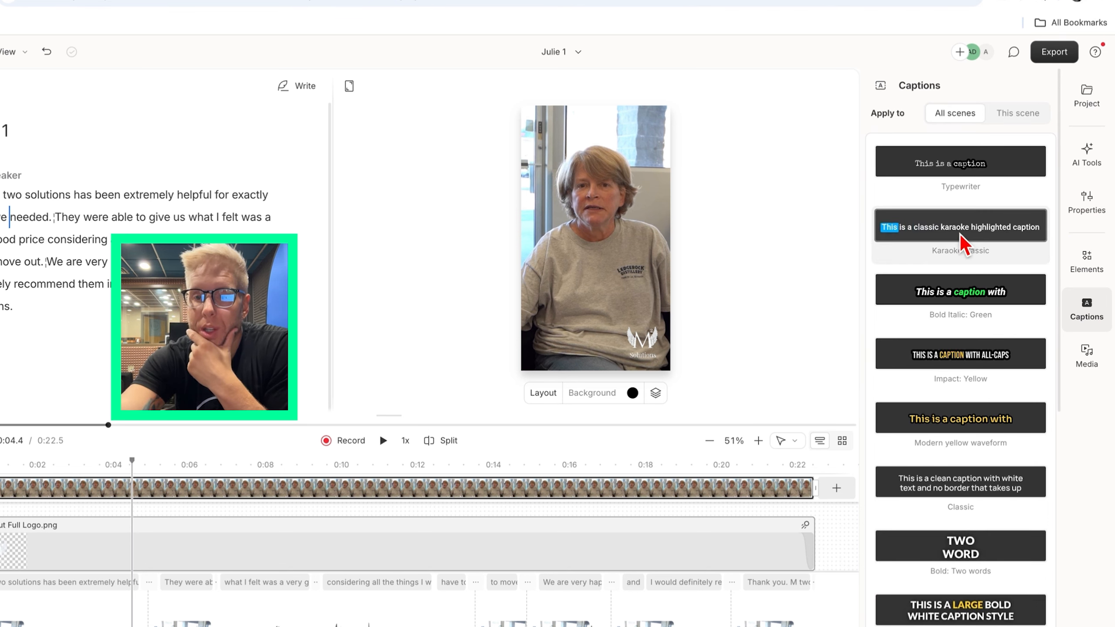
click(991, 232)
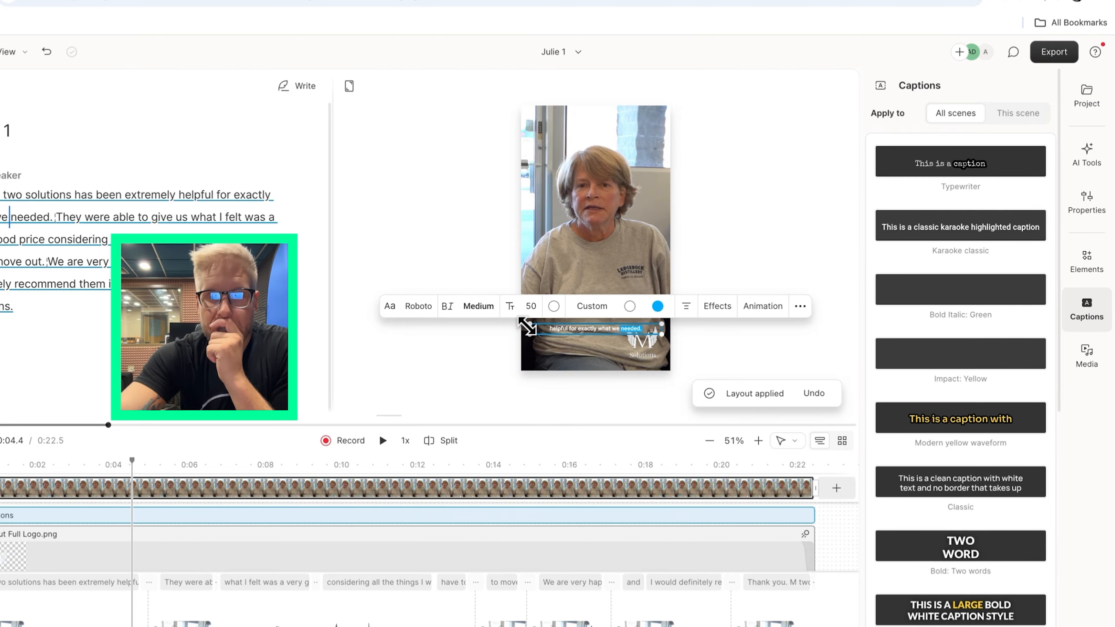
click(531, 306)
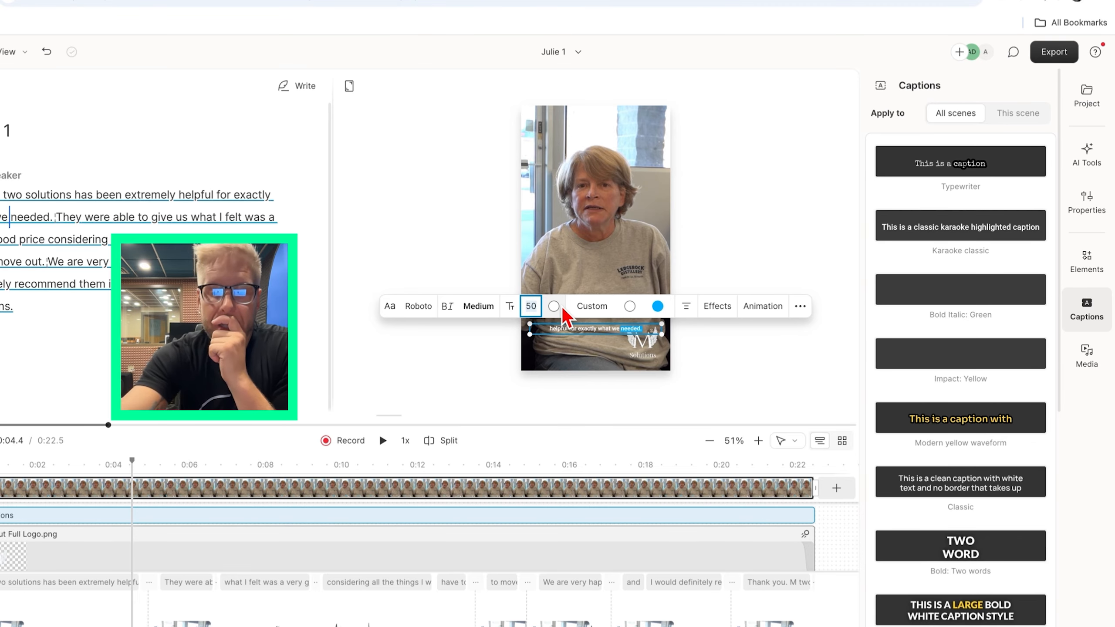
text(90)
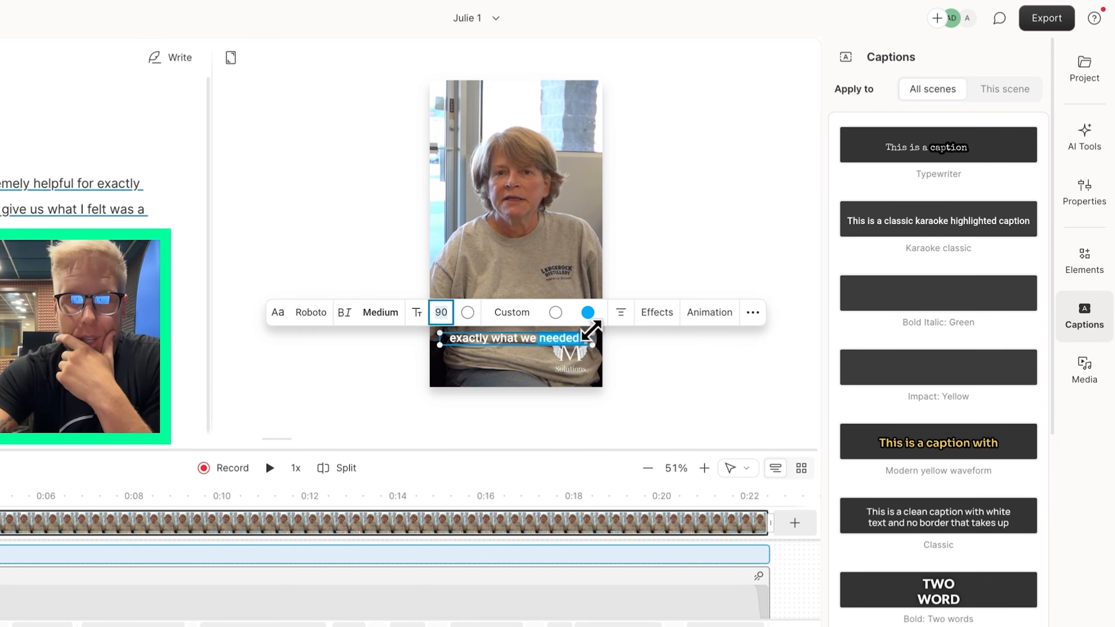
Reshape the caption box into a tall column about 478 wide and 858 high, and set the text case to all capitals.
drag(662, 325, 597, 213)
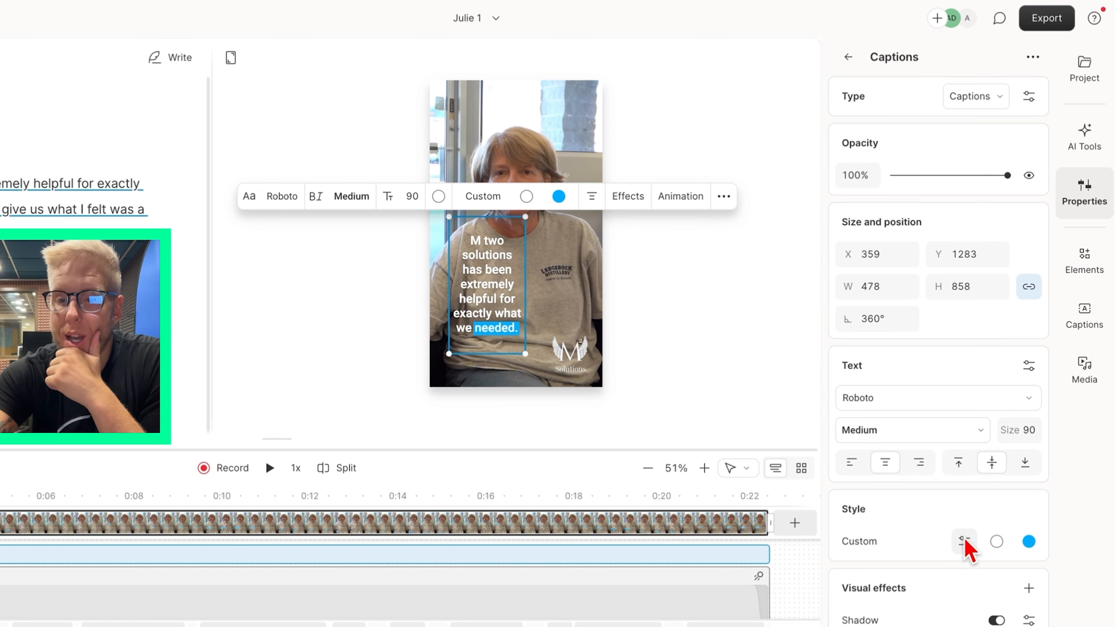
click(1028, 366)
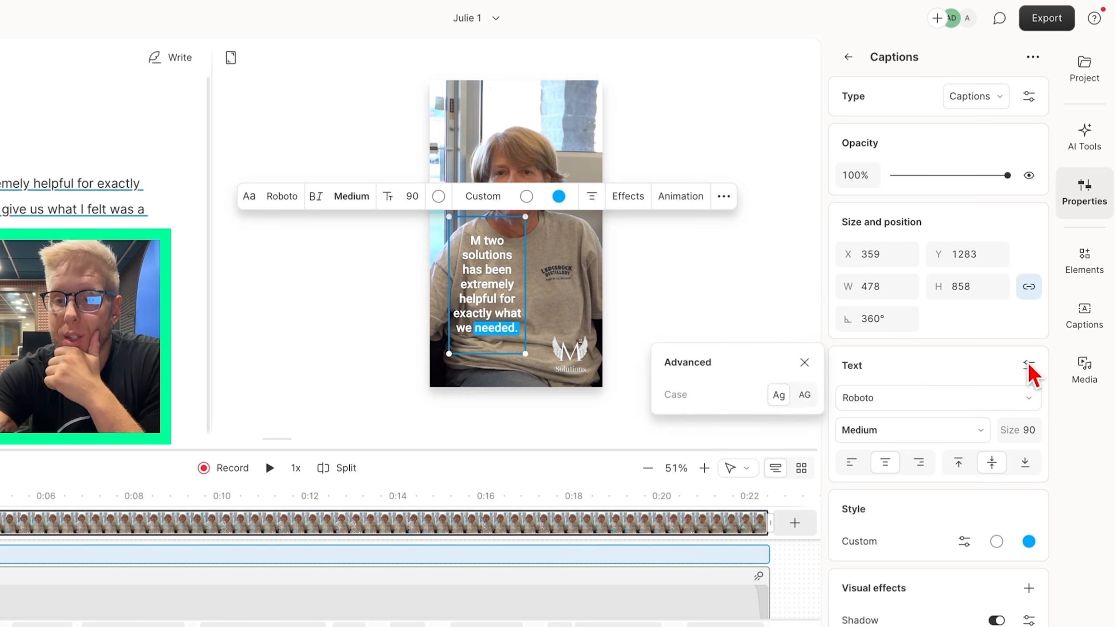
click(806, 397)
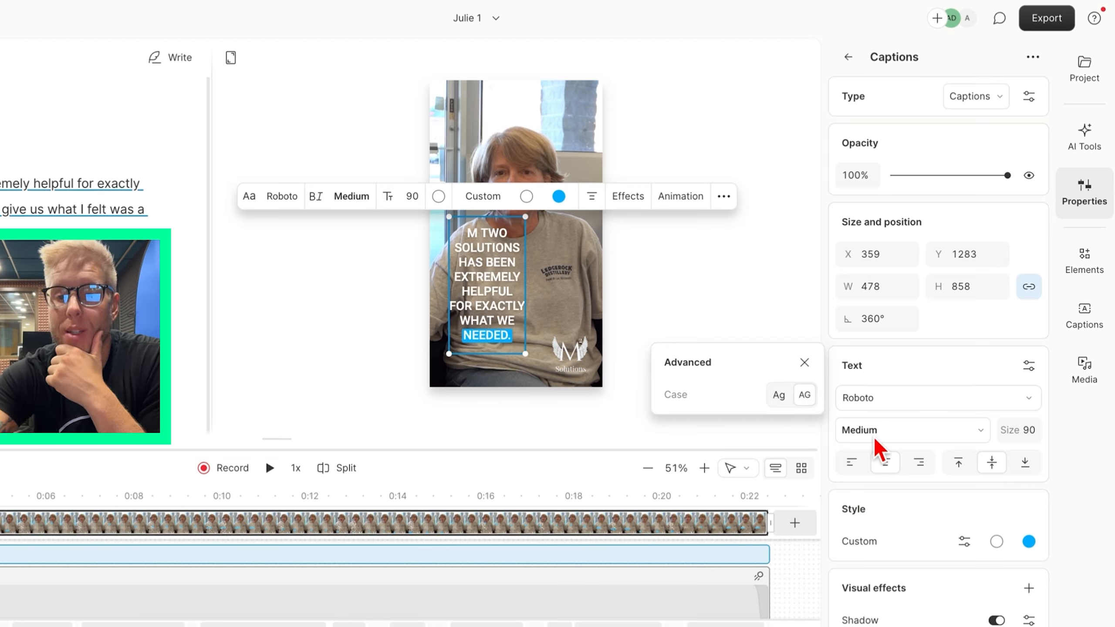
click(923, 368)
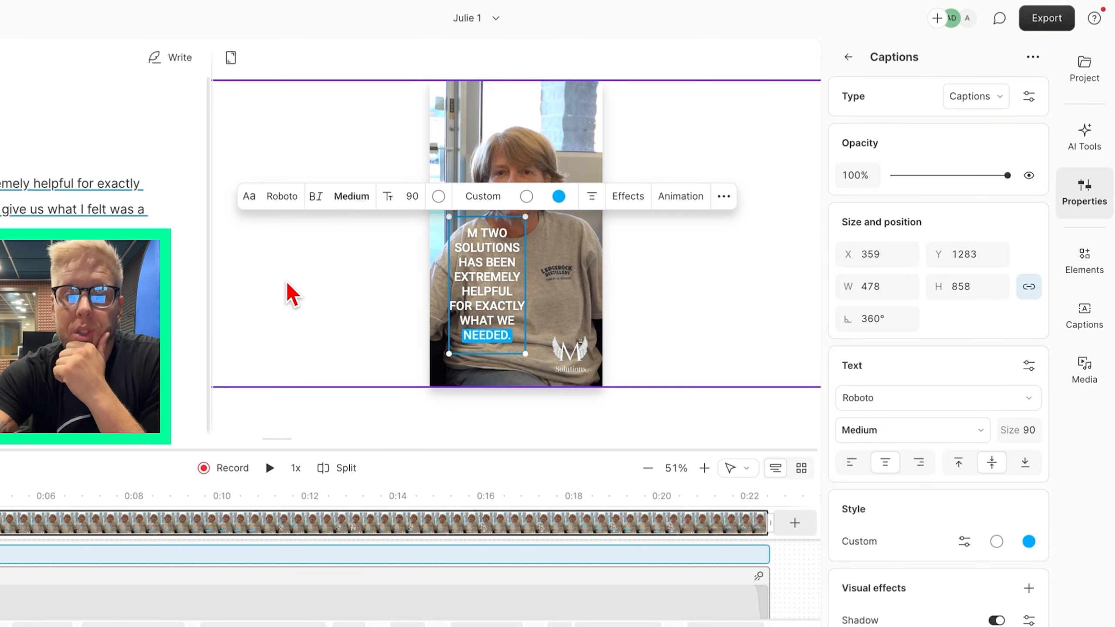
Narrow the caption box to about 387 by 792 and position it low beside the frame's left edge, around X 281, Y 1356.
drag(483, 274, 485, 299)
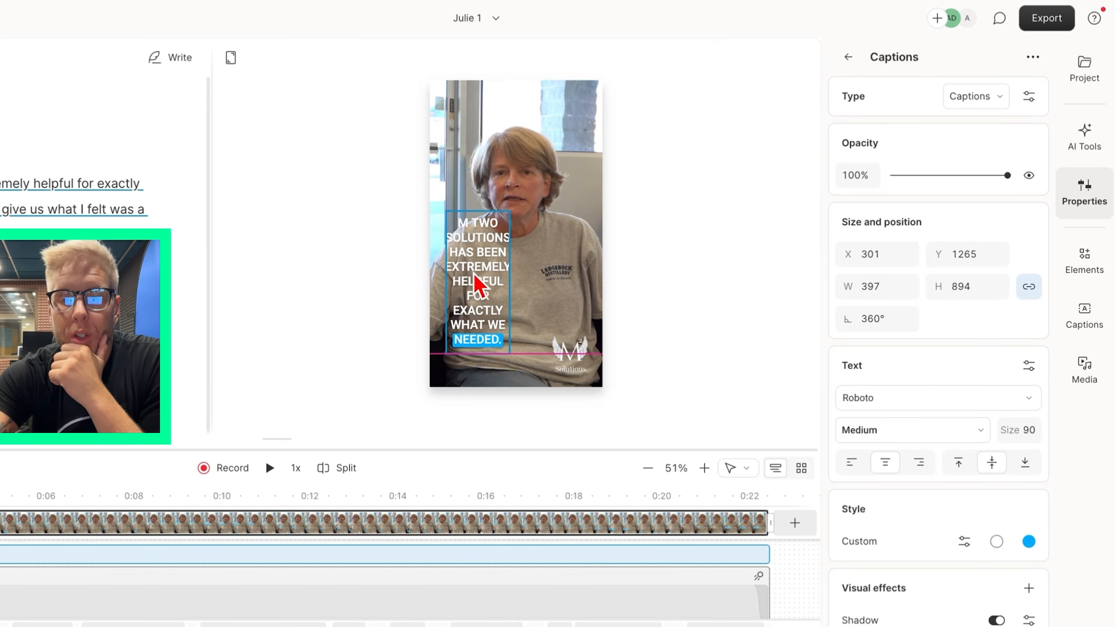
drag(476, 272, 473, 272)
drag(504, 219, 473, 237)
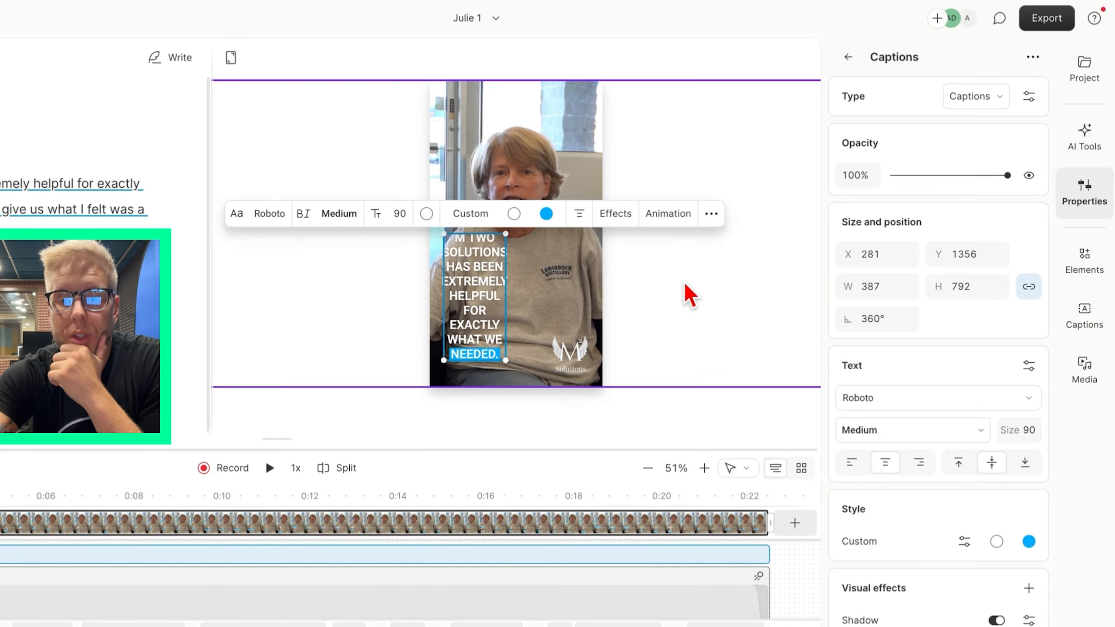
click(687, 294)
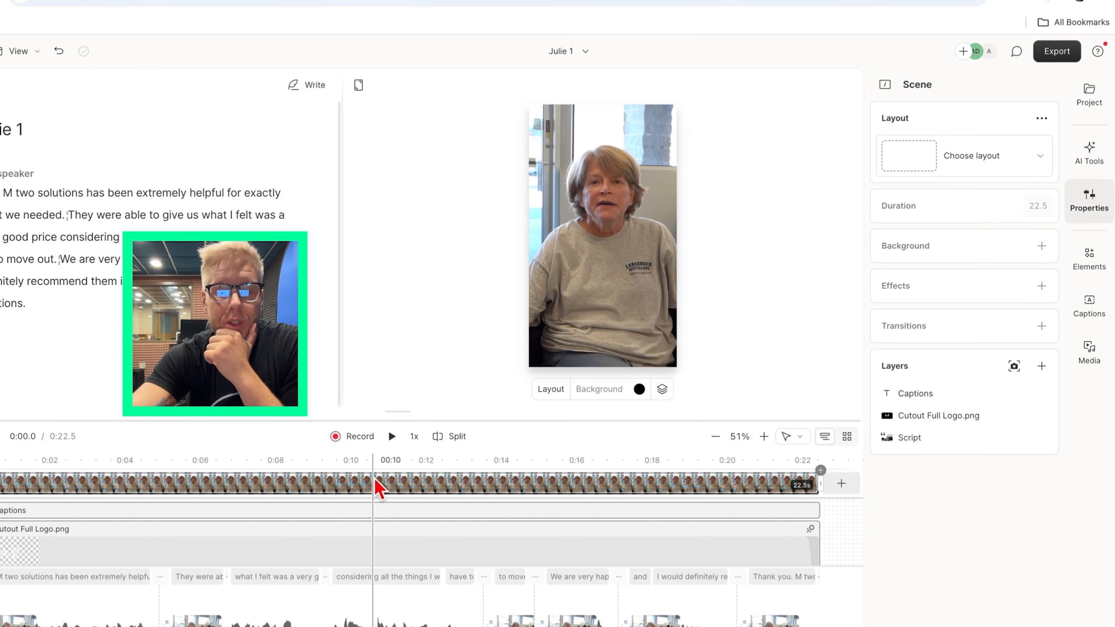
Play the opening seconds to check the captions, and look over the caption styles and the caption text's font weight.
click(392, 436)
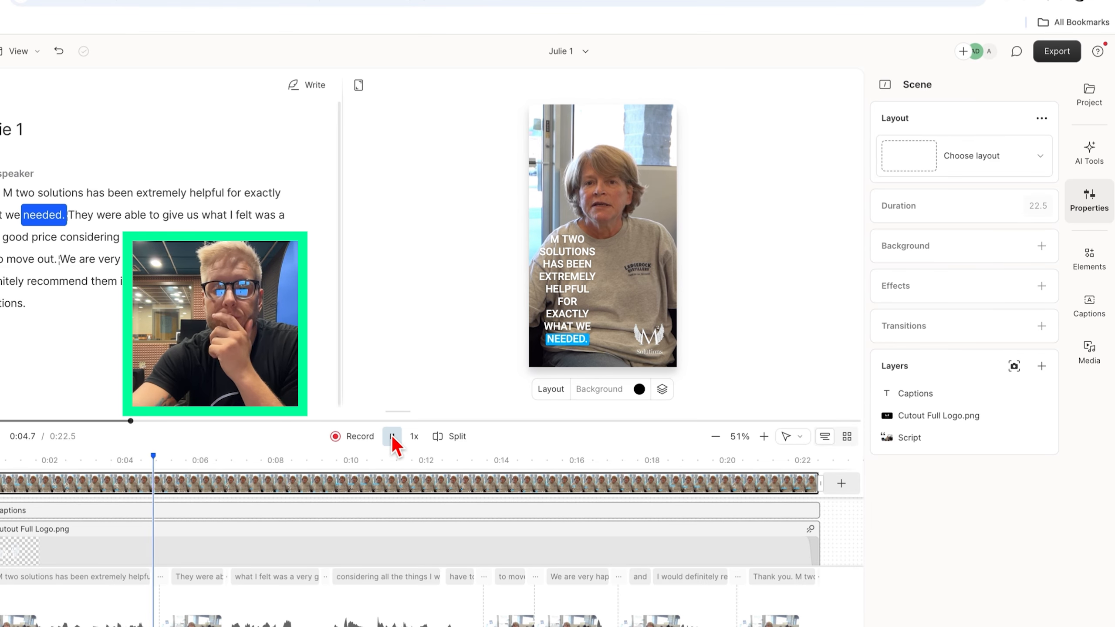
click(392, 437)
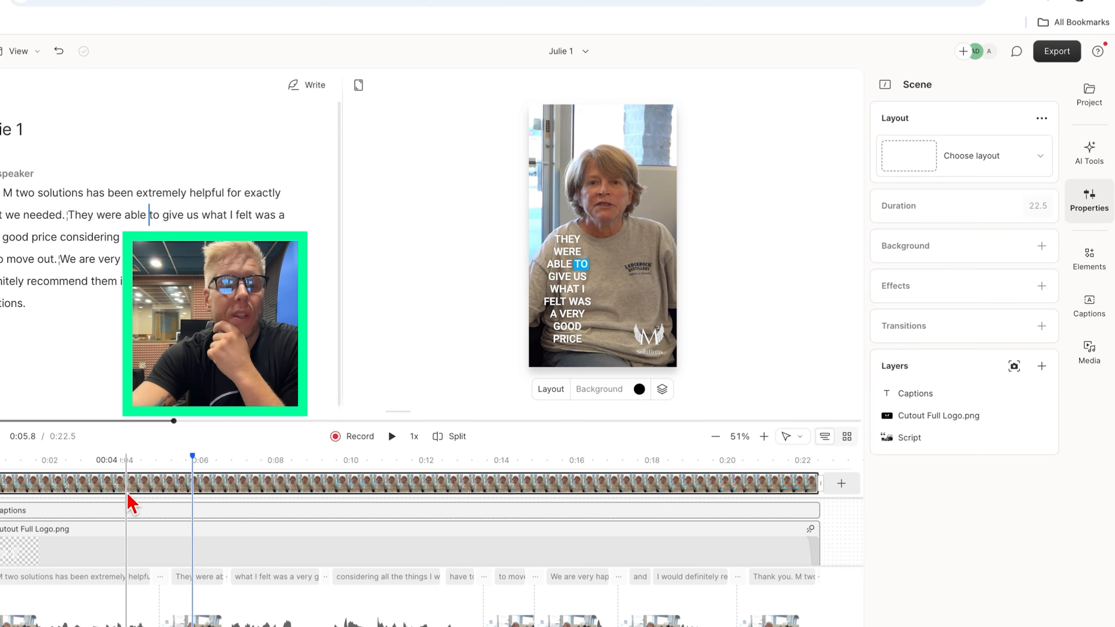
click(1089, 308)
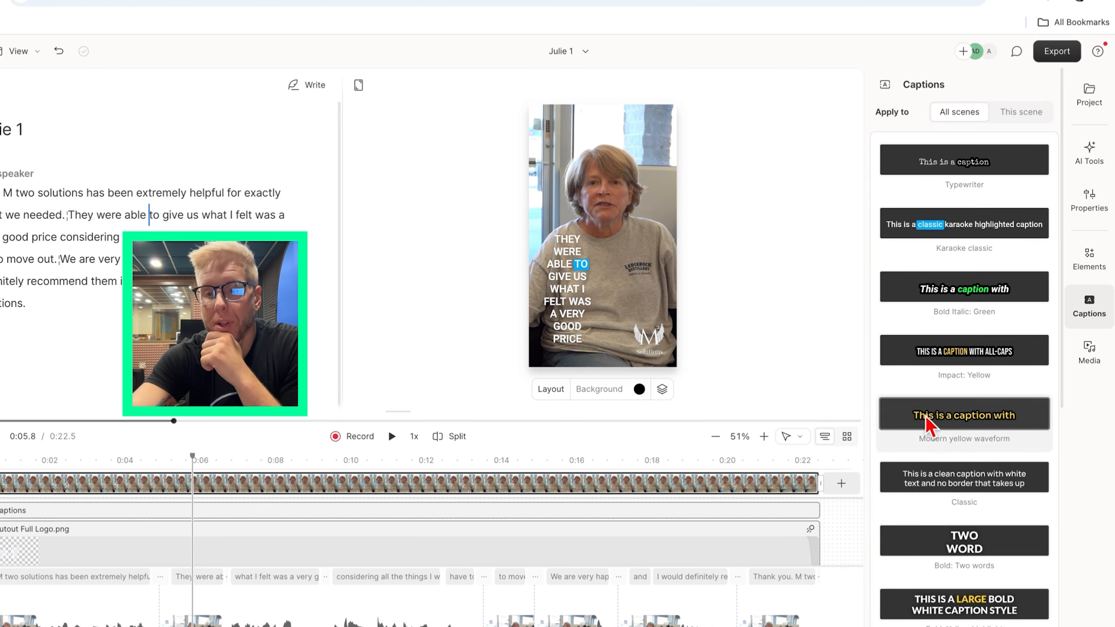
click(568, 280)
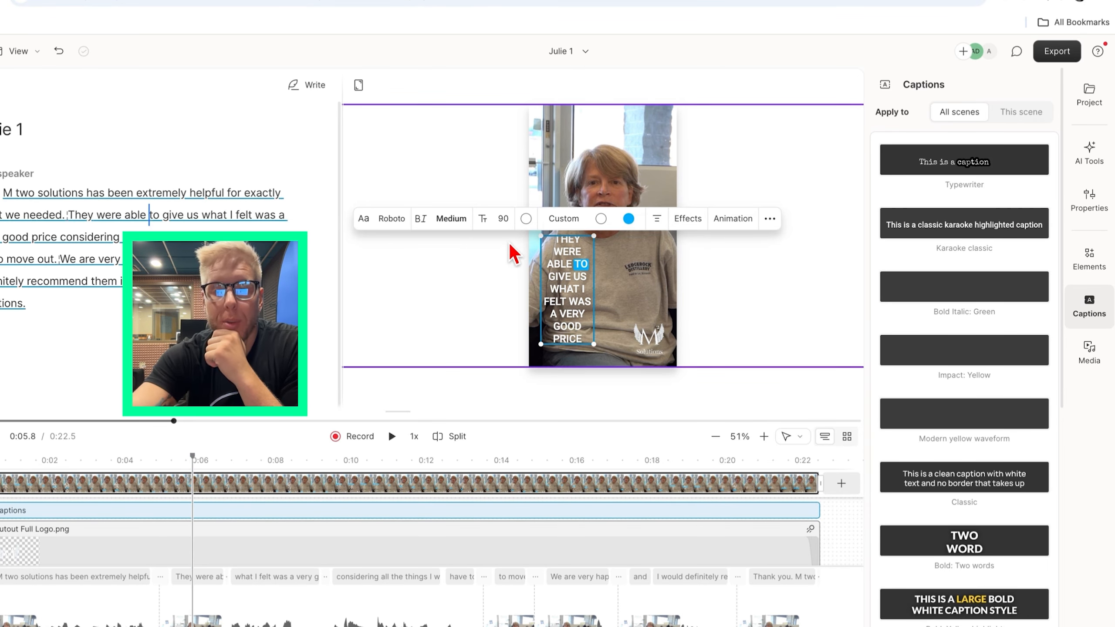
click(451, 219)
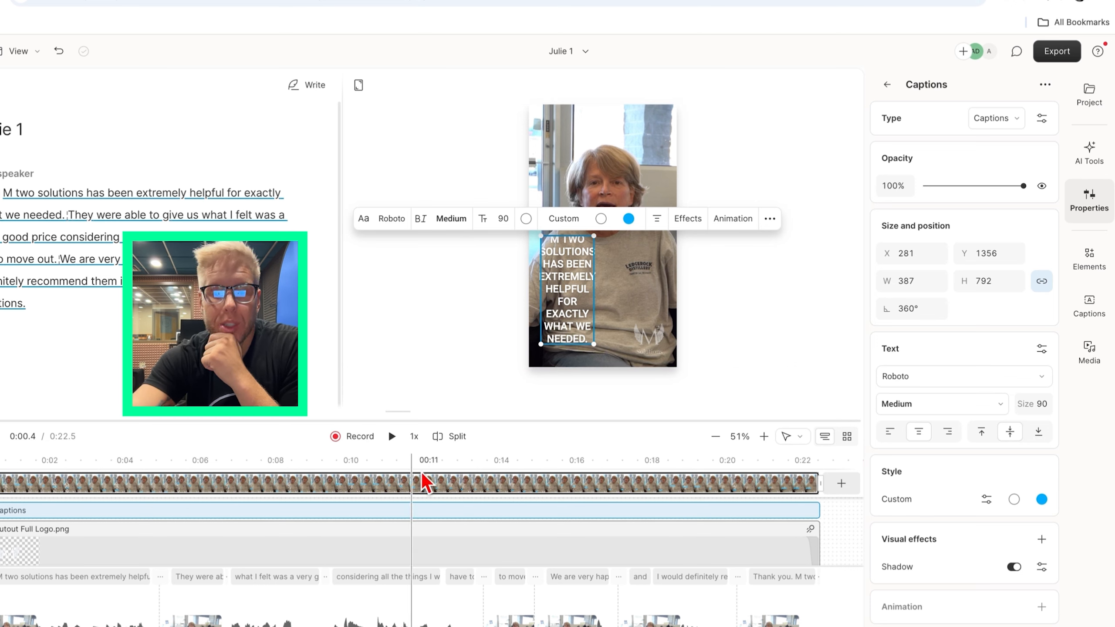
Start a local export of the captioned vertical version to the M2 Solutions folder.
click(1054, 51)
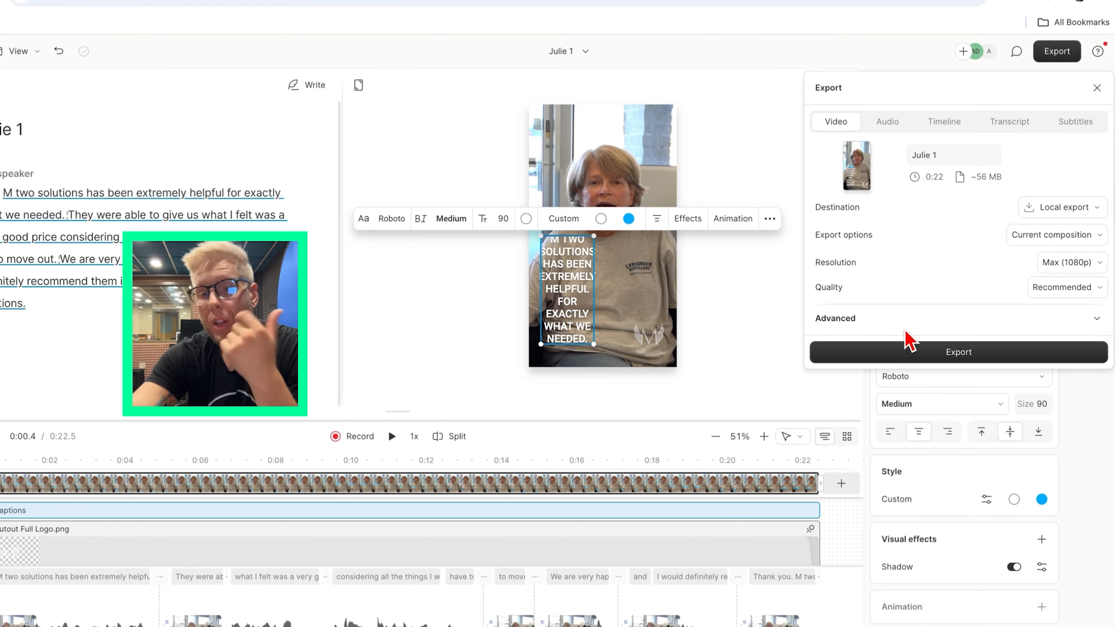
click(966, 358)
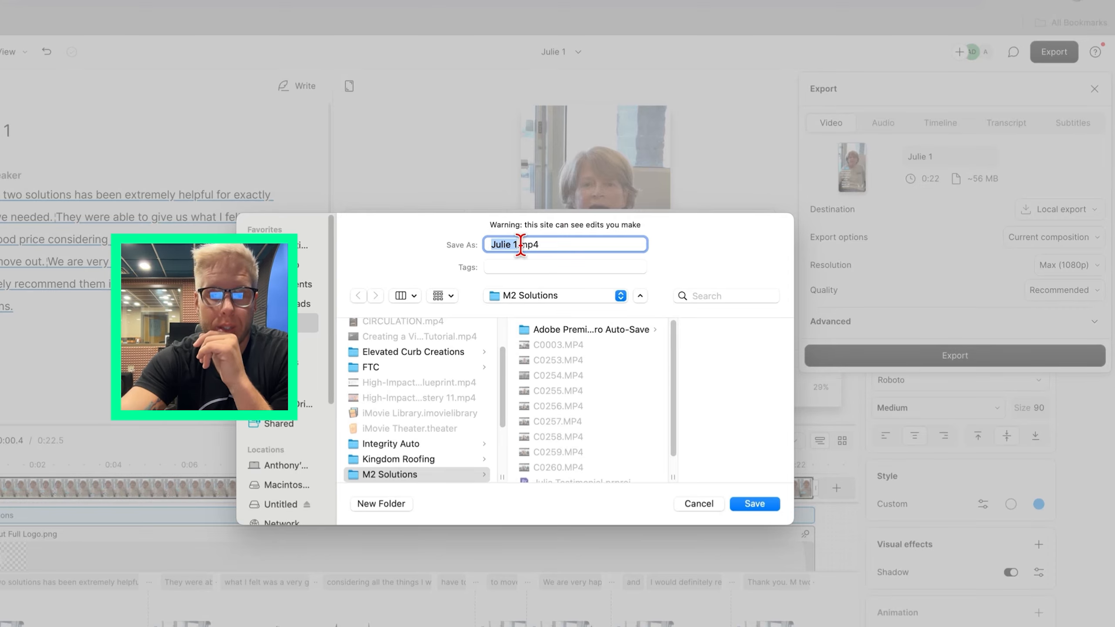